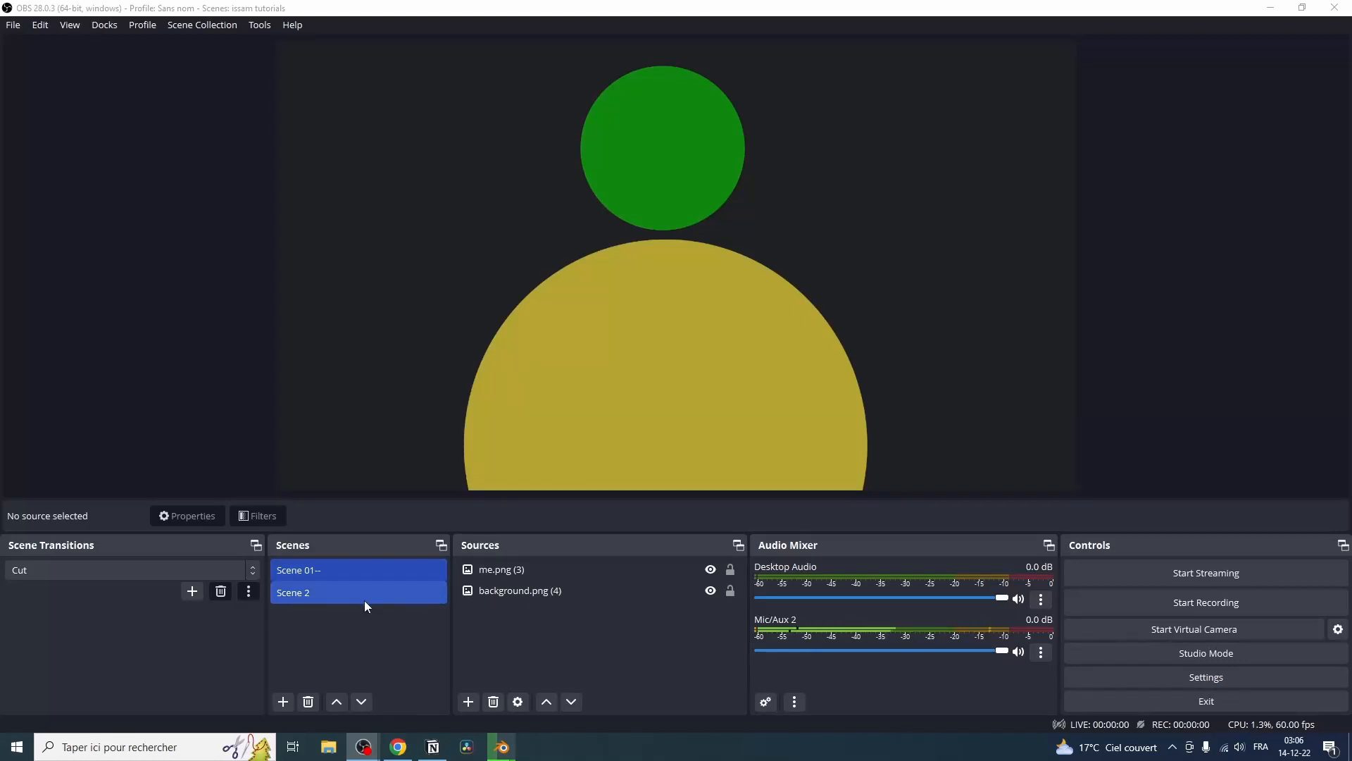
- View Scene 2 in the preview and return to Scene 01--
{"action": "left_click", "coordinate": [324, 598]}
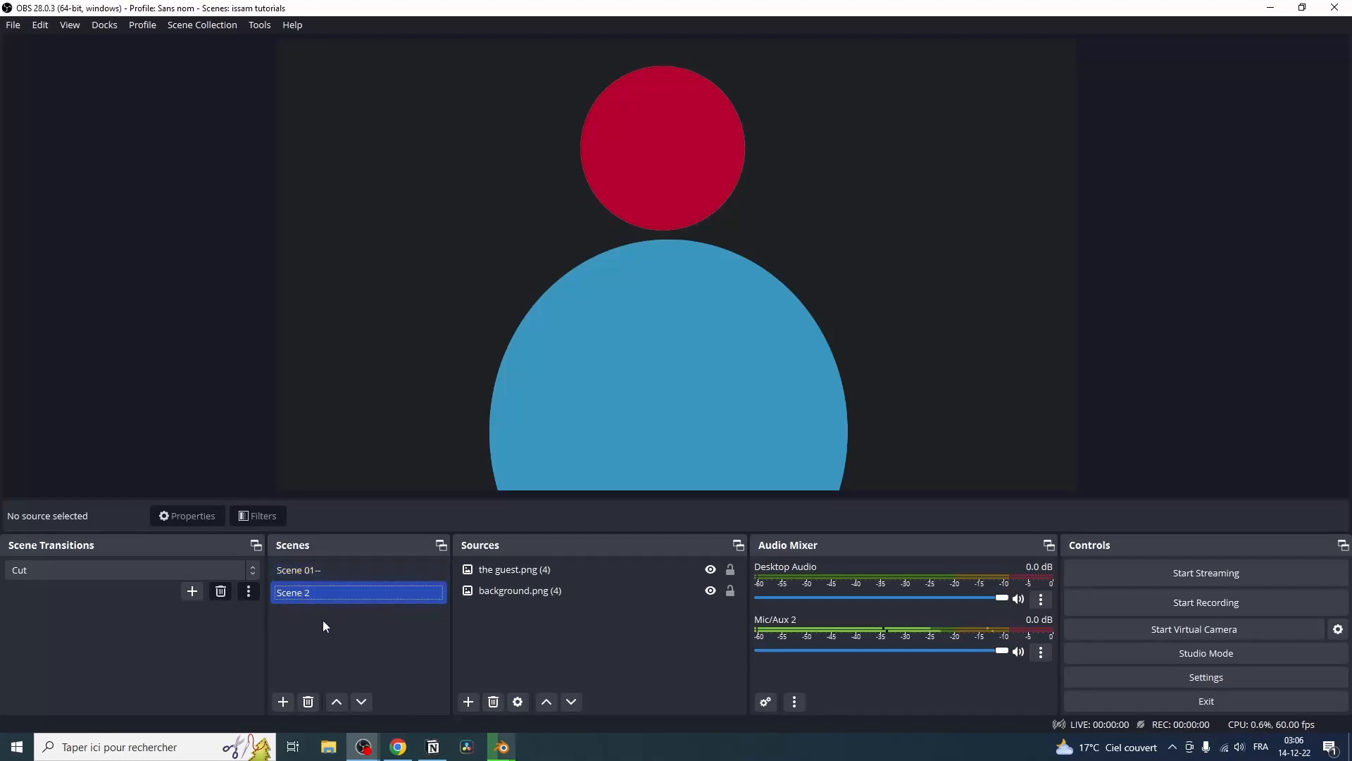
{"action": "left_click", "coordinate": [339, 574]}
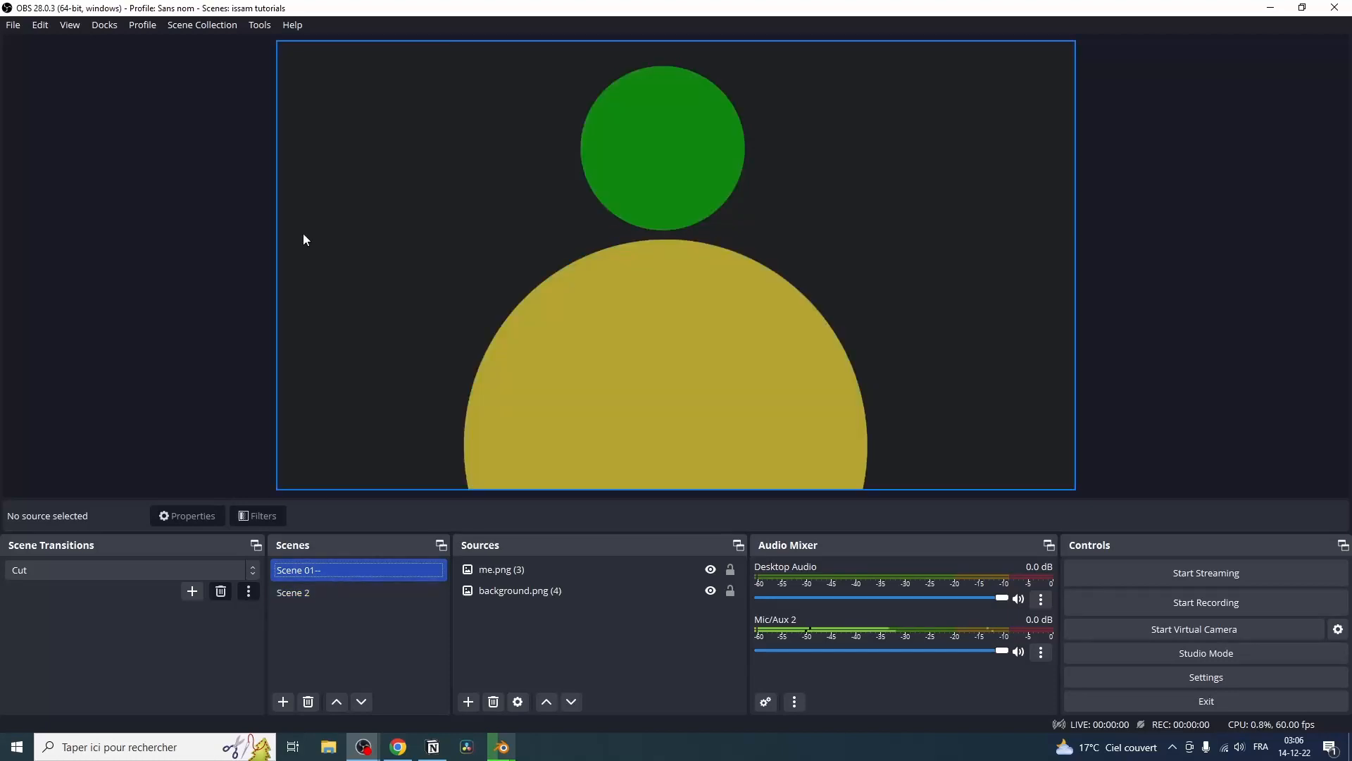
- Open the Advanced Scene Switcher, add a first macro with the default name, and move the window clear of the scene list
{"action": "left_click", "coordinate": [253, 30]}
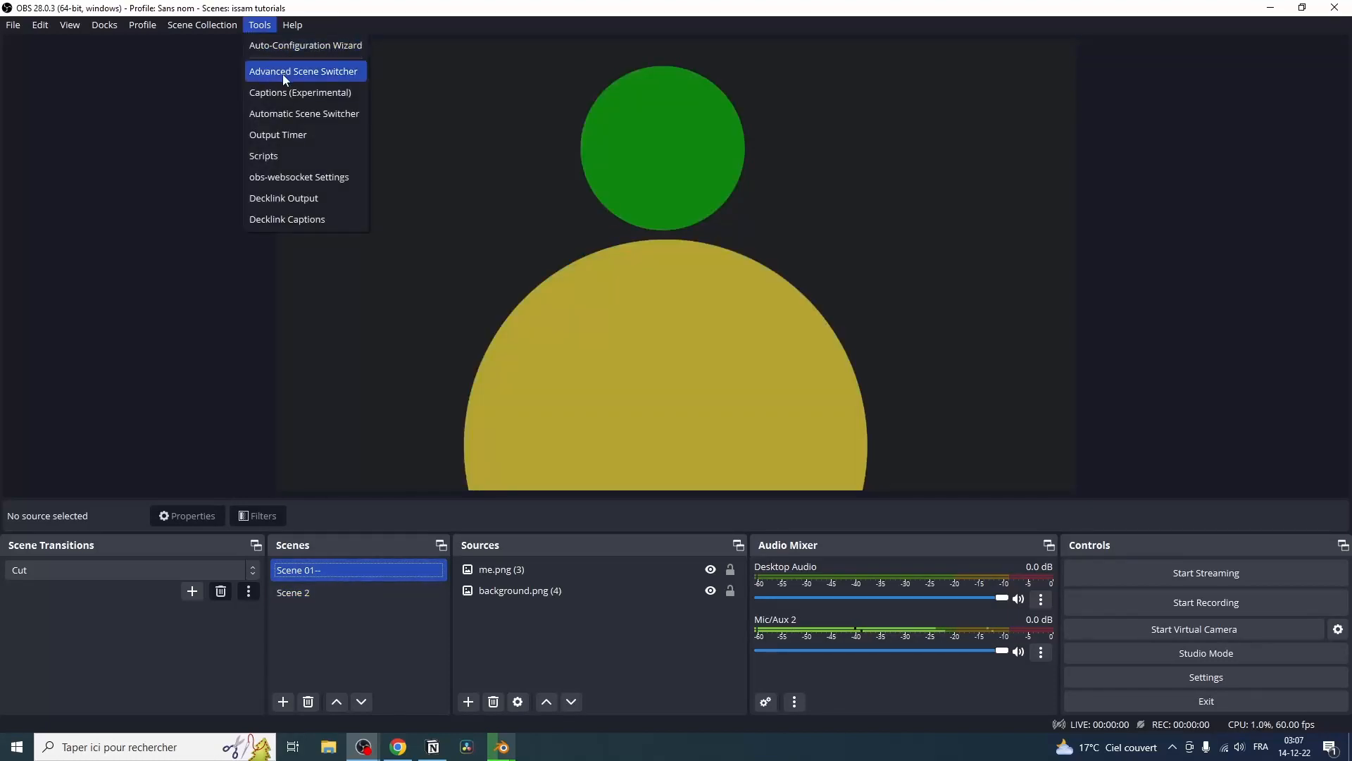
{"action": "left_click", "coordinate": [319, 74]}
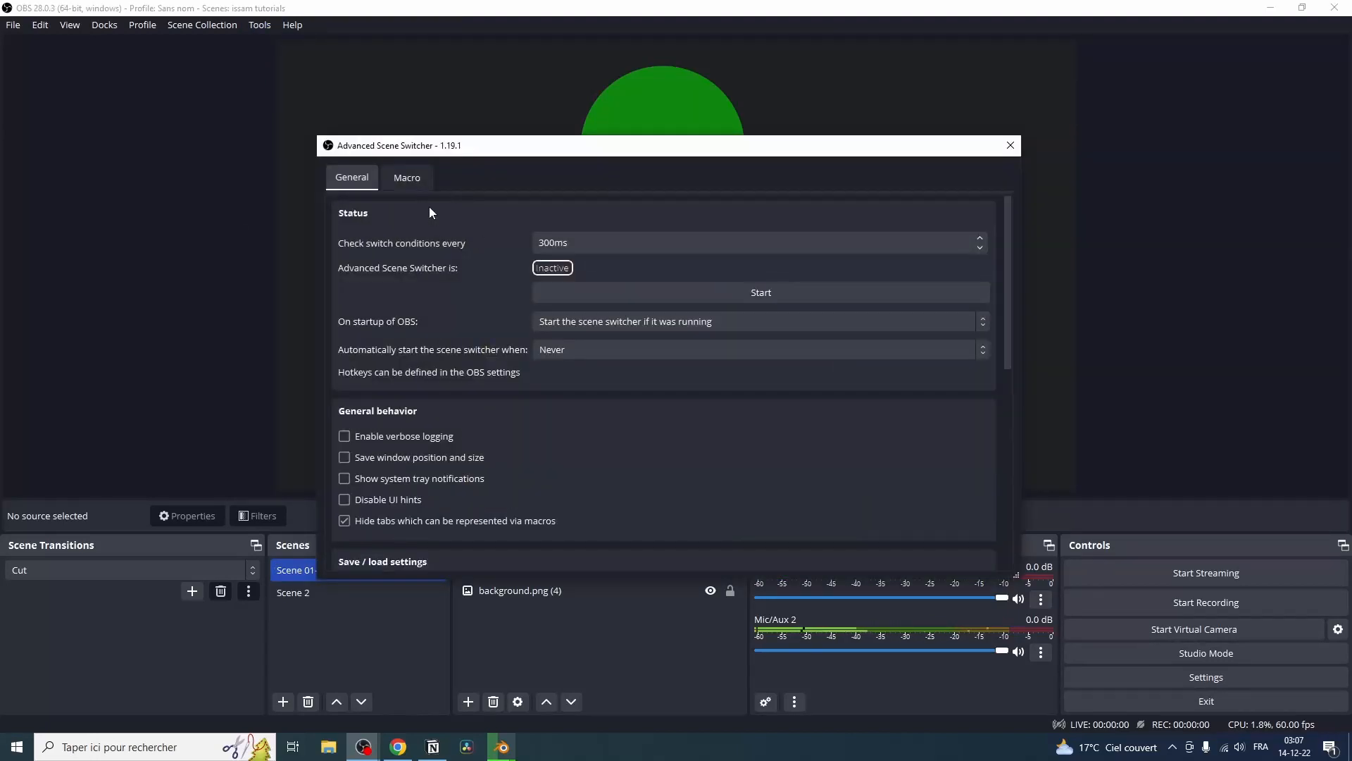
{"action": "left_click", "coordinate": [407, 178]}
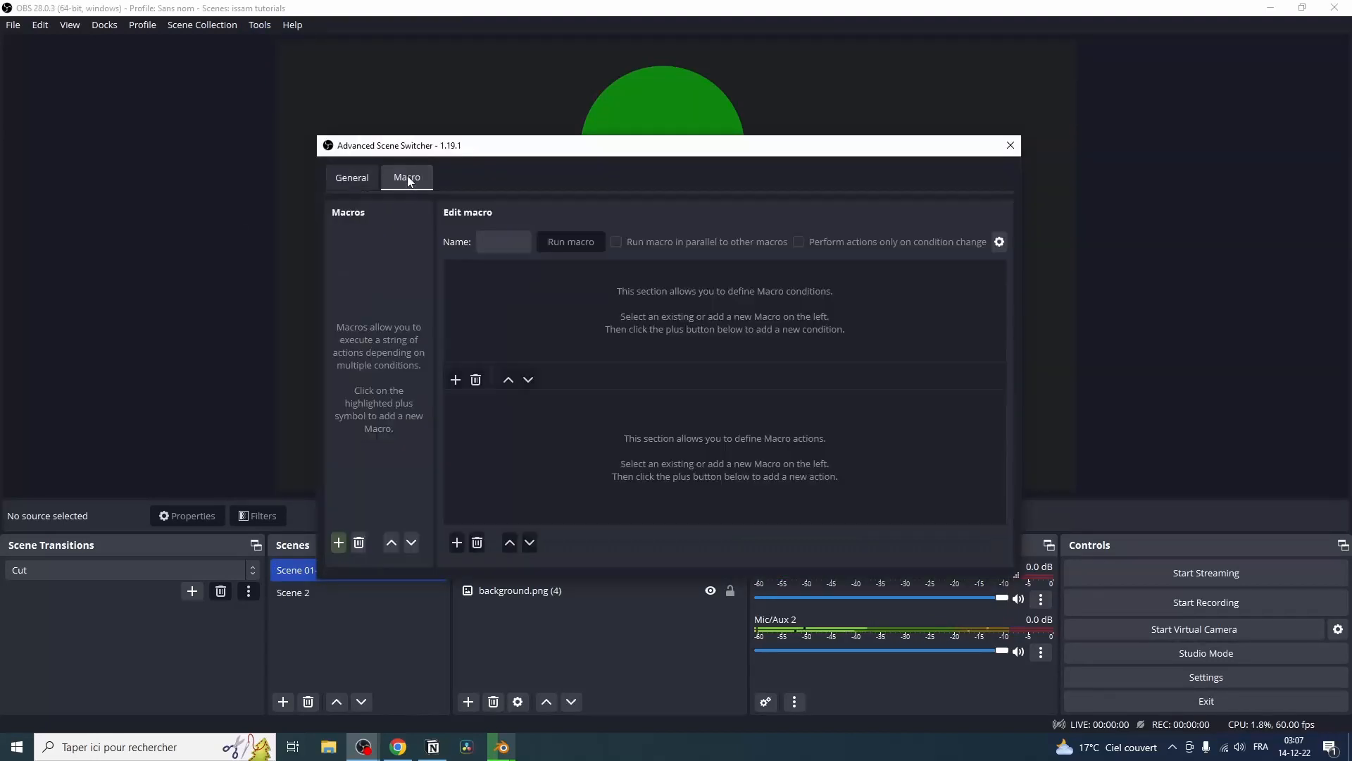
{"action": "left_click", "coordinate": [340, 544]}
{"action": "left_click", "coordinate": [627, 384]}
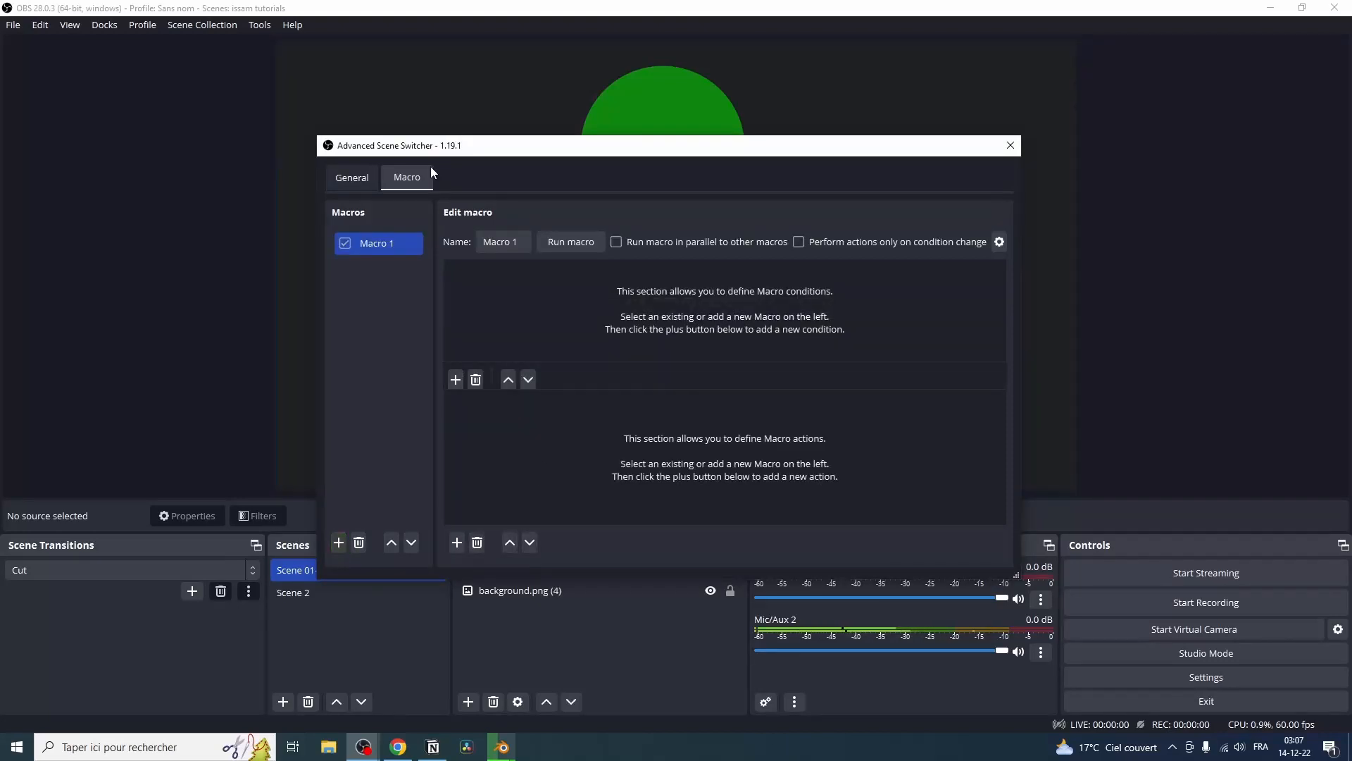
{"action": "left_click_drag", "start_coordinate": [493, 145], "coordinate": [788, 110]}
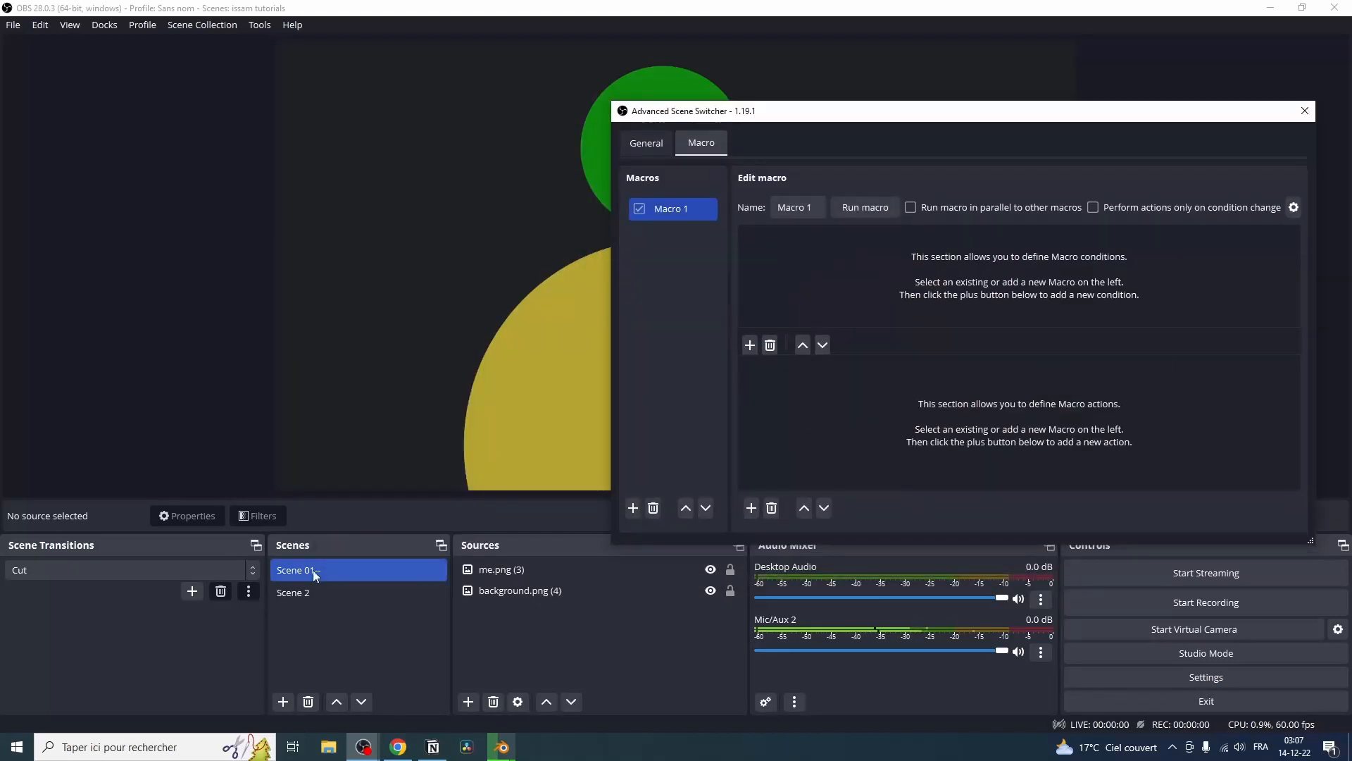
- Add a Scene condition to the first macro that checks whether the current scene is Scene 01--
{"action": "left_click", "coordinate": [750, 345]}
{"action": "left_click", "coordinate": [874, 252]}
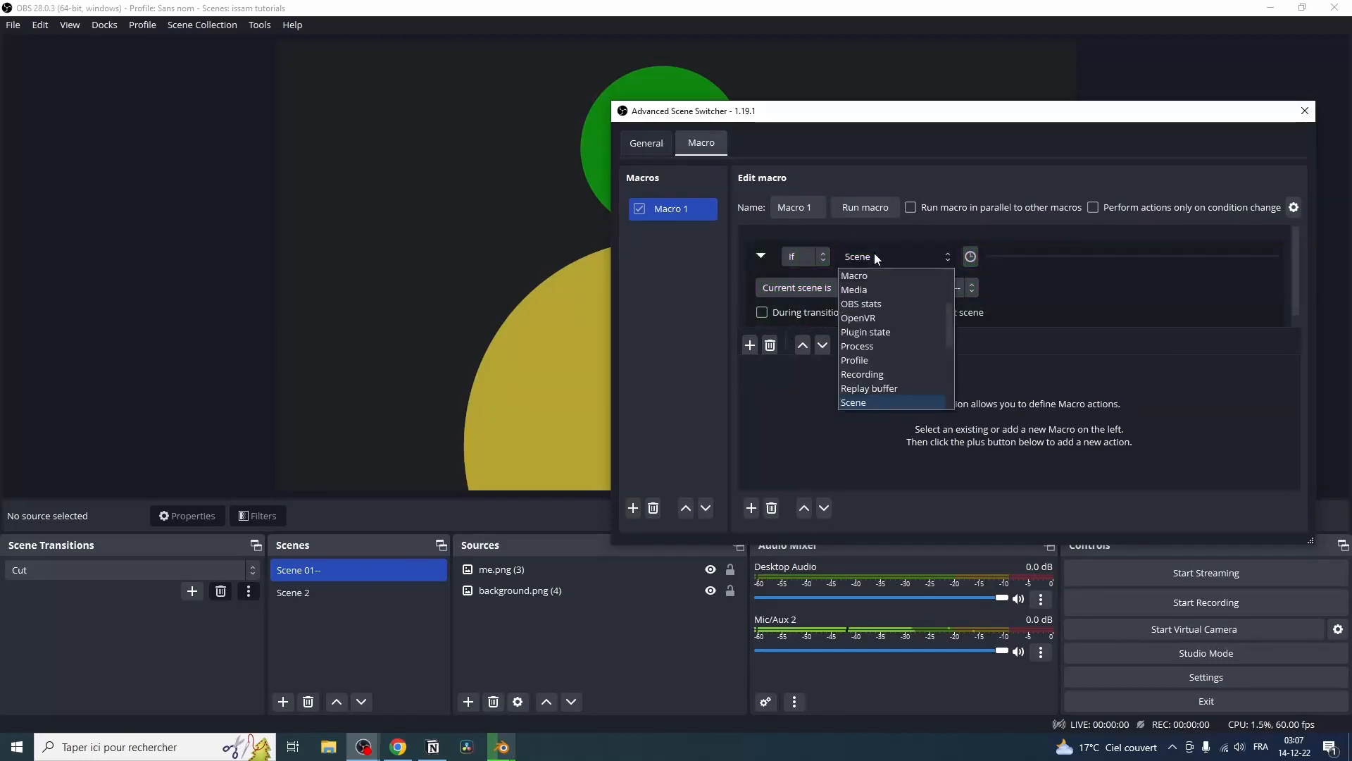
{"action": "left_click", "coordinate": [876, 259]}
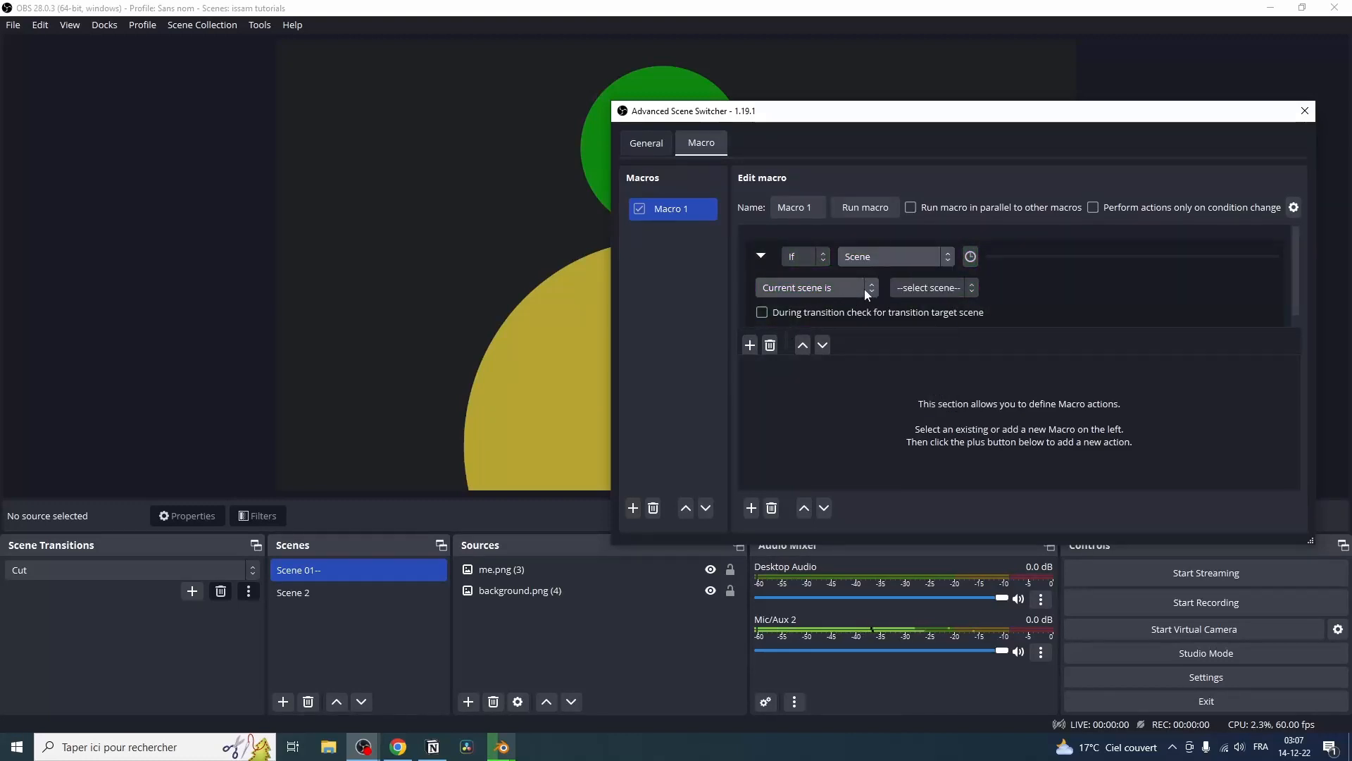
{"action": "left_click", "coordinate": [924, 284]}
{"action": "left_click", "coordinate": [920, 320]}
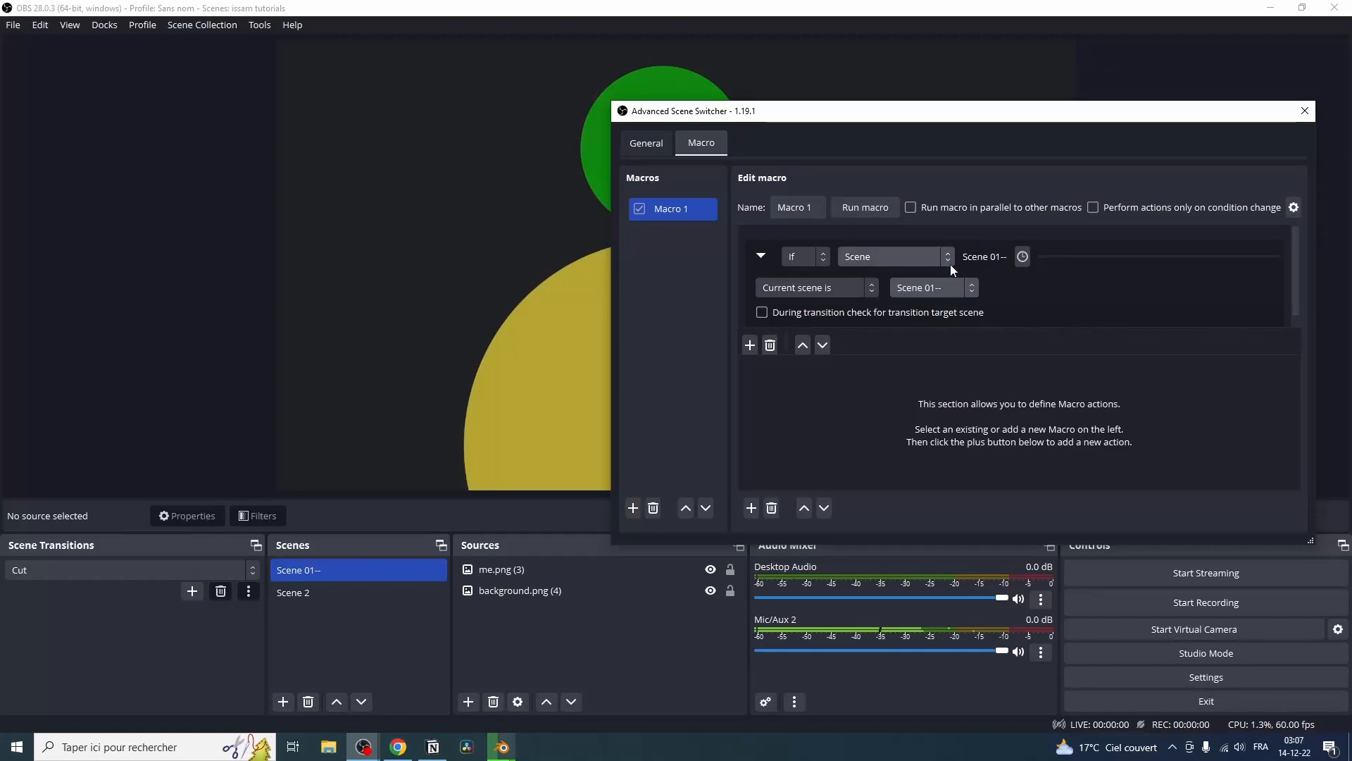
- Set the Scene 01-- condition's duration modifier to For exactly 10 seconds
{"action": "left_click", "coordinate": [1024, 258]}
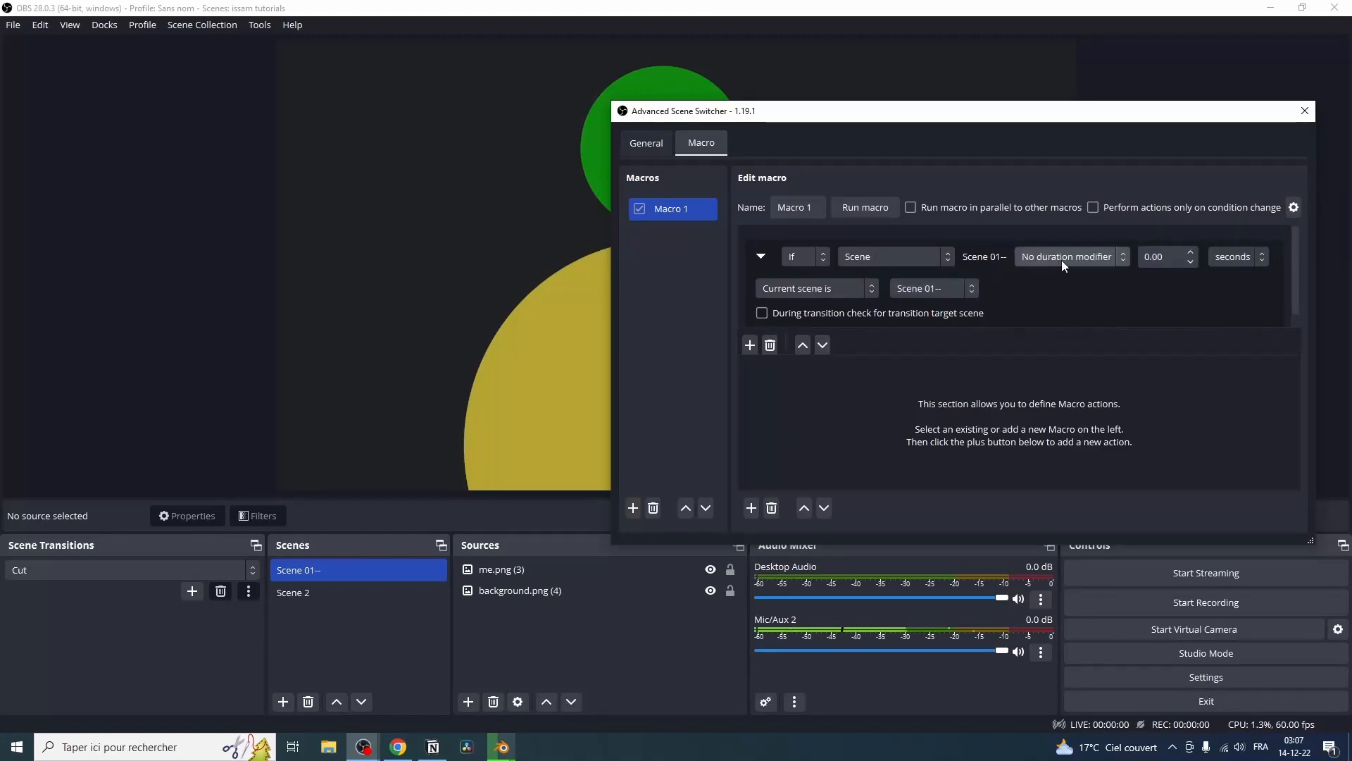
{"action": "left_click", "coordinate": [1062, 258]}
{"action": "left_click", "coordinate": [1048, 305]}
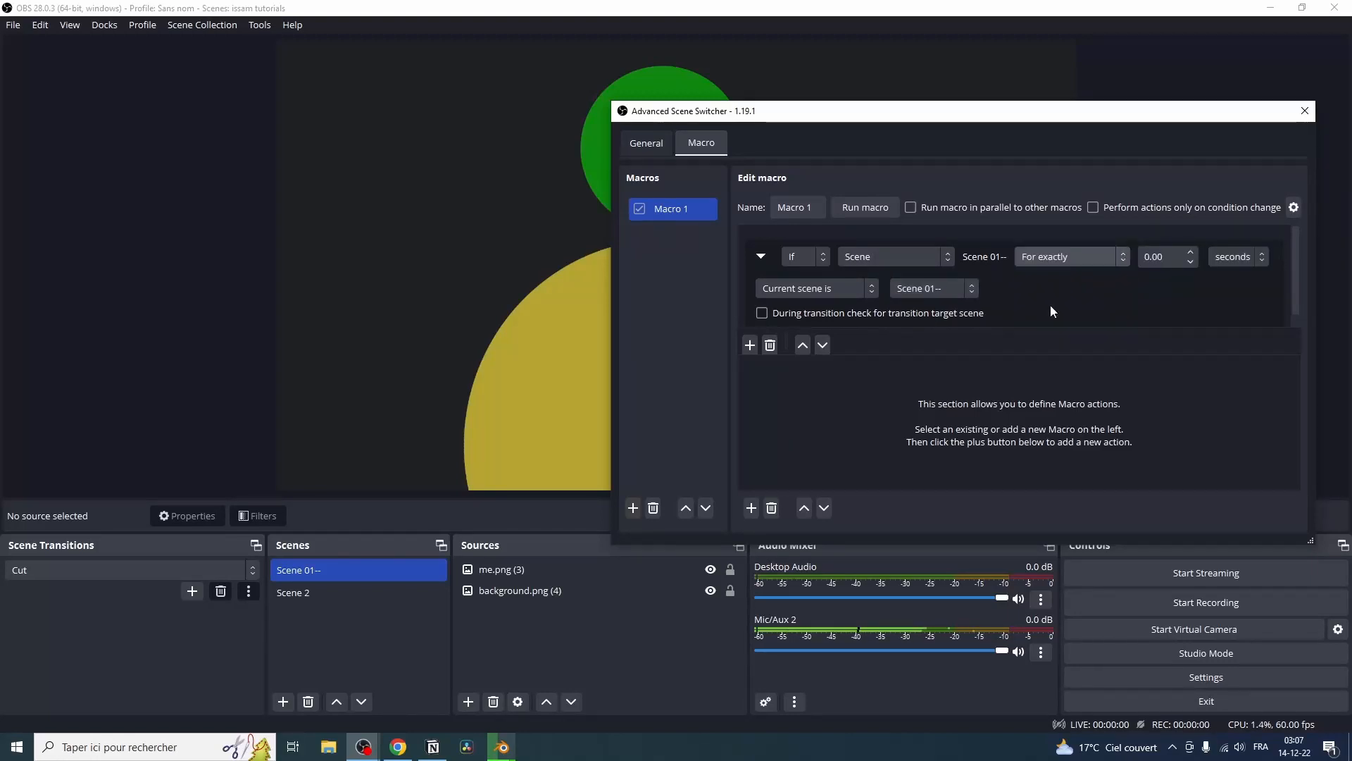
{"action": "left_click", "coordinate": [1191, 253]}
{"action": "left_click", "coordinate": [1191, 253]}
{"action": "left_click", "coordinate": [1191, 253]}
{"action": "left_click", "coordinate": [1191, 253]}
{"action": "left_click", "coordinate": [1192, 254]}
{"action": "left_click", "coordinate": [1191, 253]}
{"action": "left_click", "coordinate": [1192, 254]}
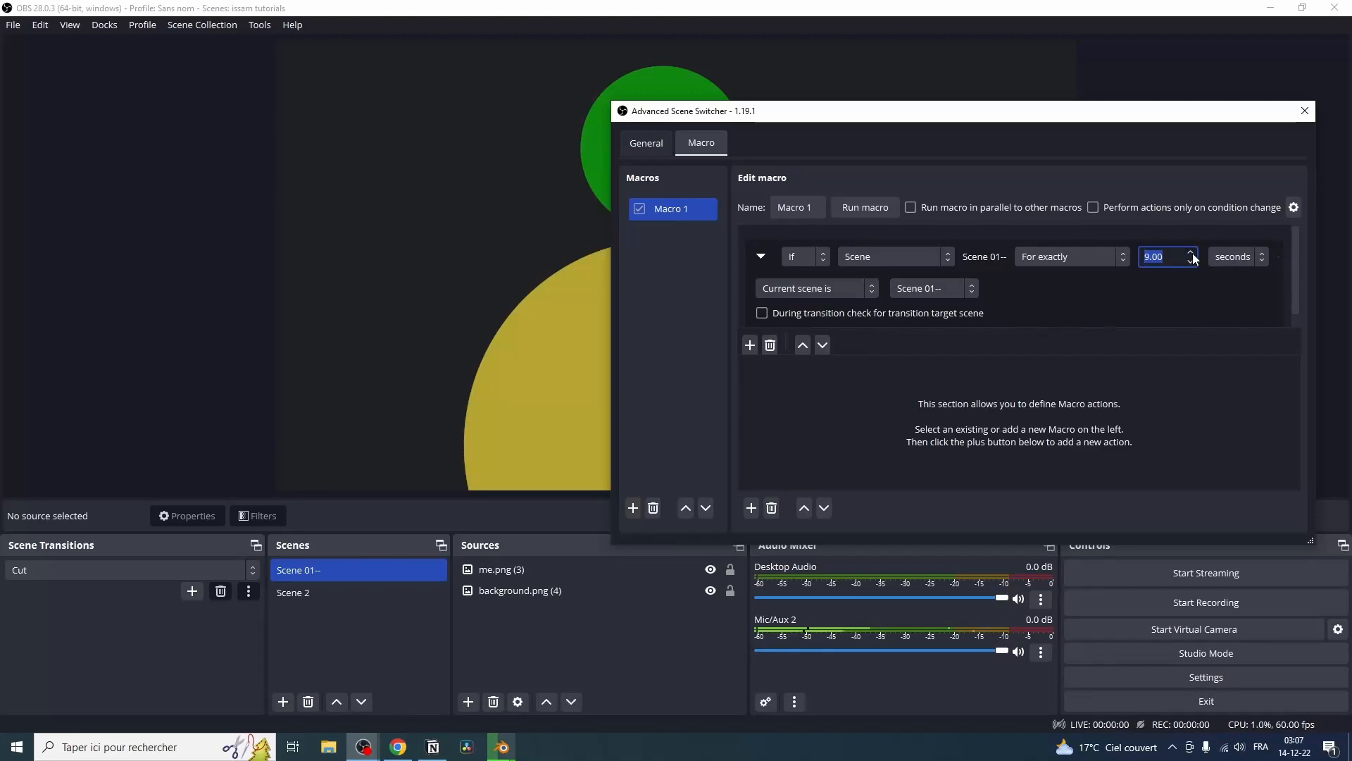
{"action": "left_click", "coordinate": [1192, 254]}
{"action": "left_click", "coordinate": [1036, 381]}
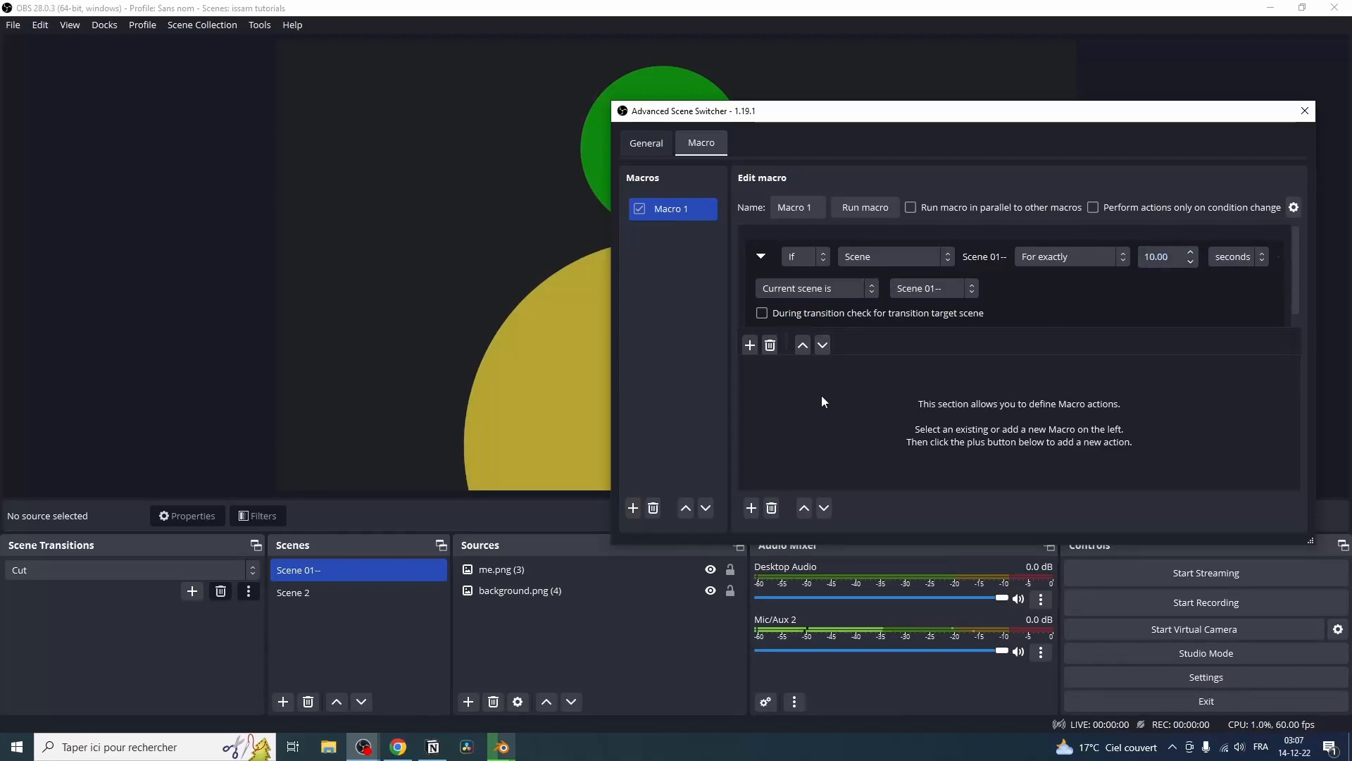
- Add a Switch scene action to the first macro with Scene 2 as the target scene
{"action": "left_click", "coordinate": [751, 508]}
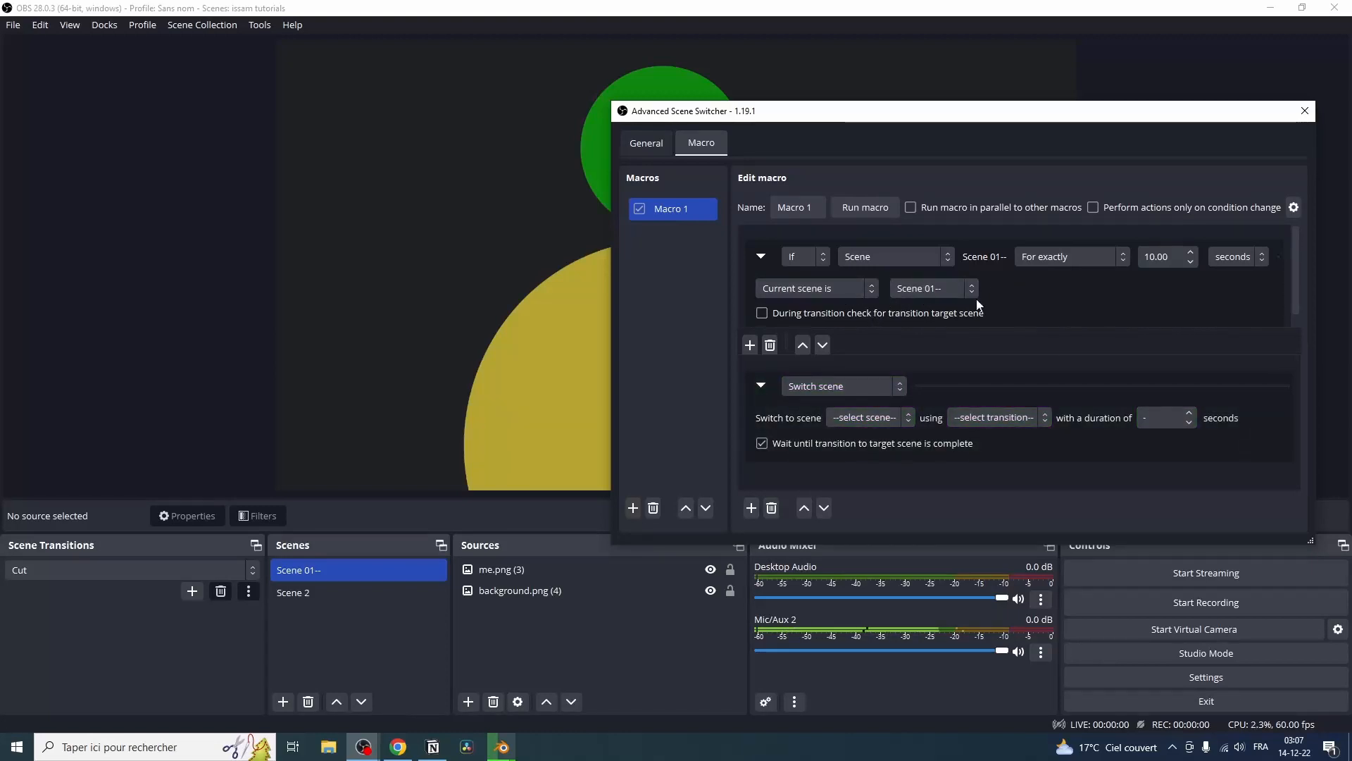
{"action": "left_click", "coordinate": [887, 421]}
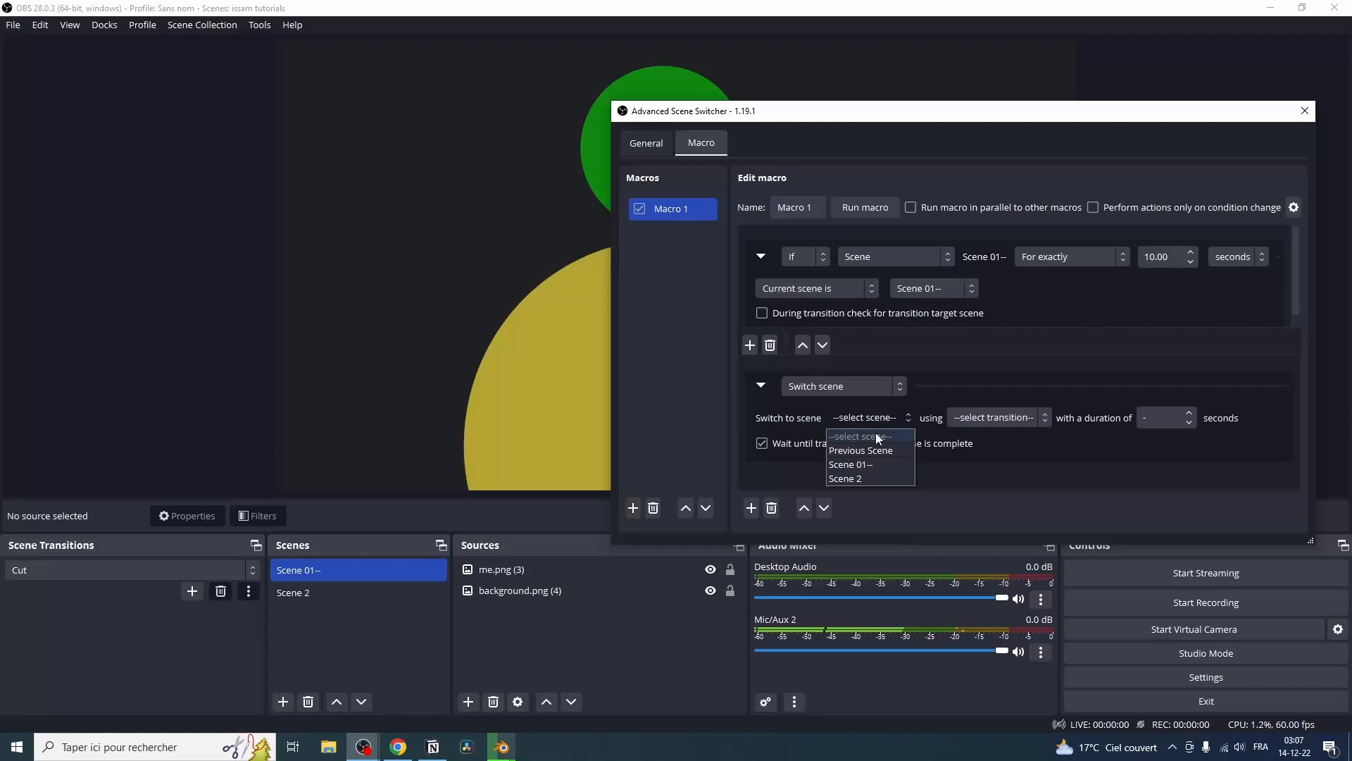
{"action": "left_click", "coordinate": [853, 479]}
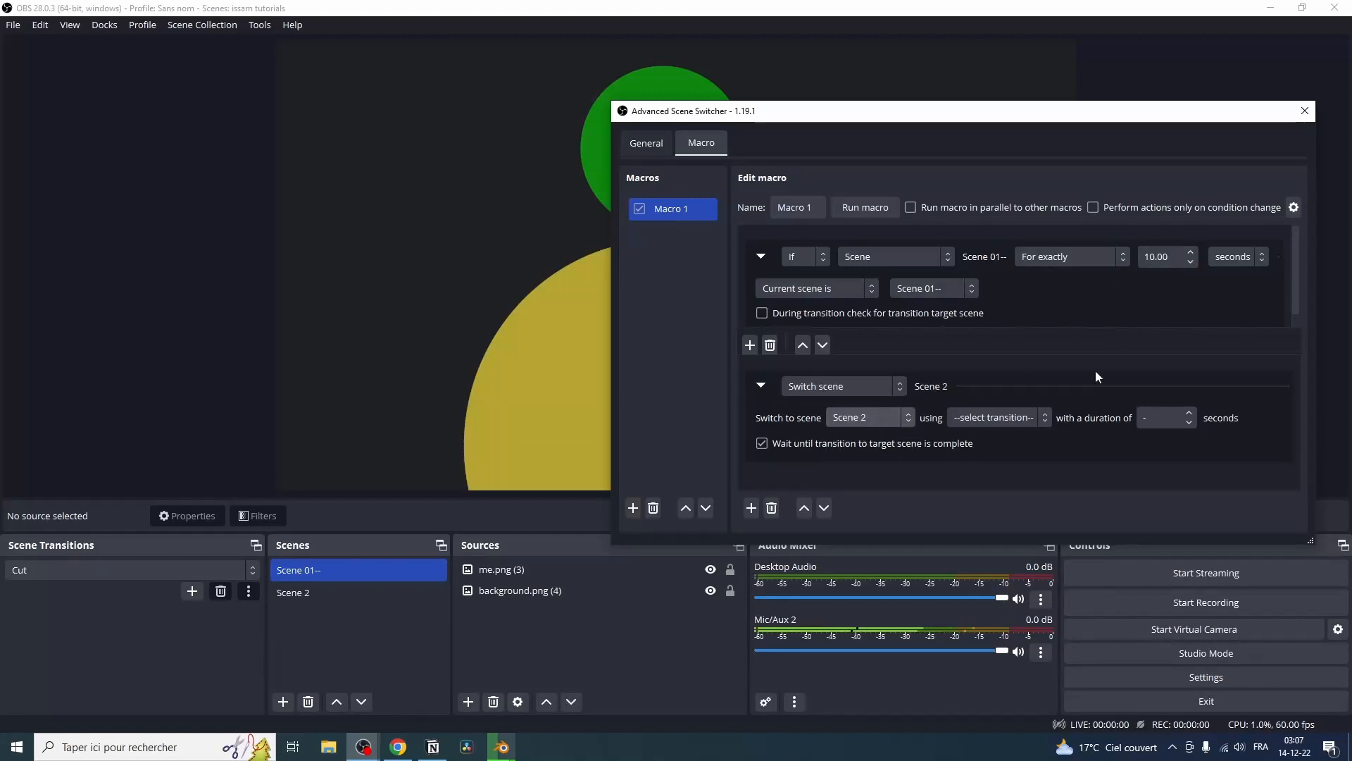
{"action": "left_click", "coordinate": [712, 289]}
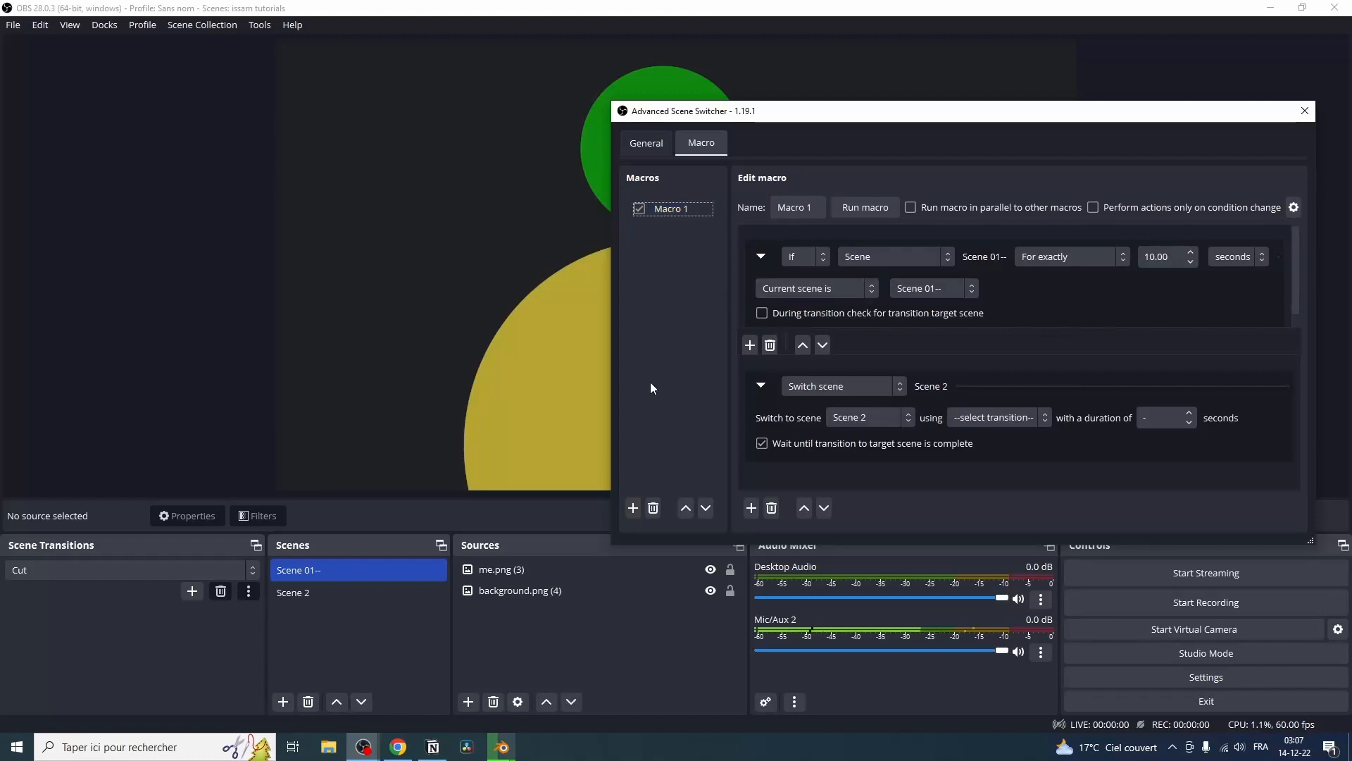
- Add a second macro with the default name, keeping Scene 01-- as the selected scene
{"action": "left_click", "coordinate": [631, 508]}
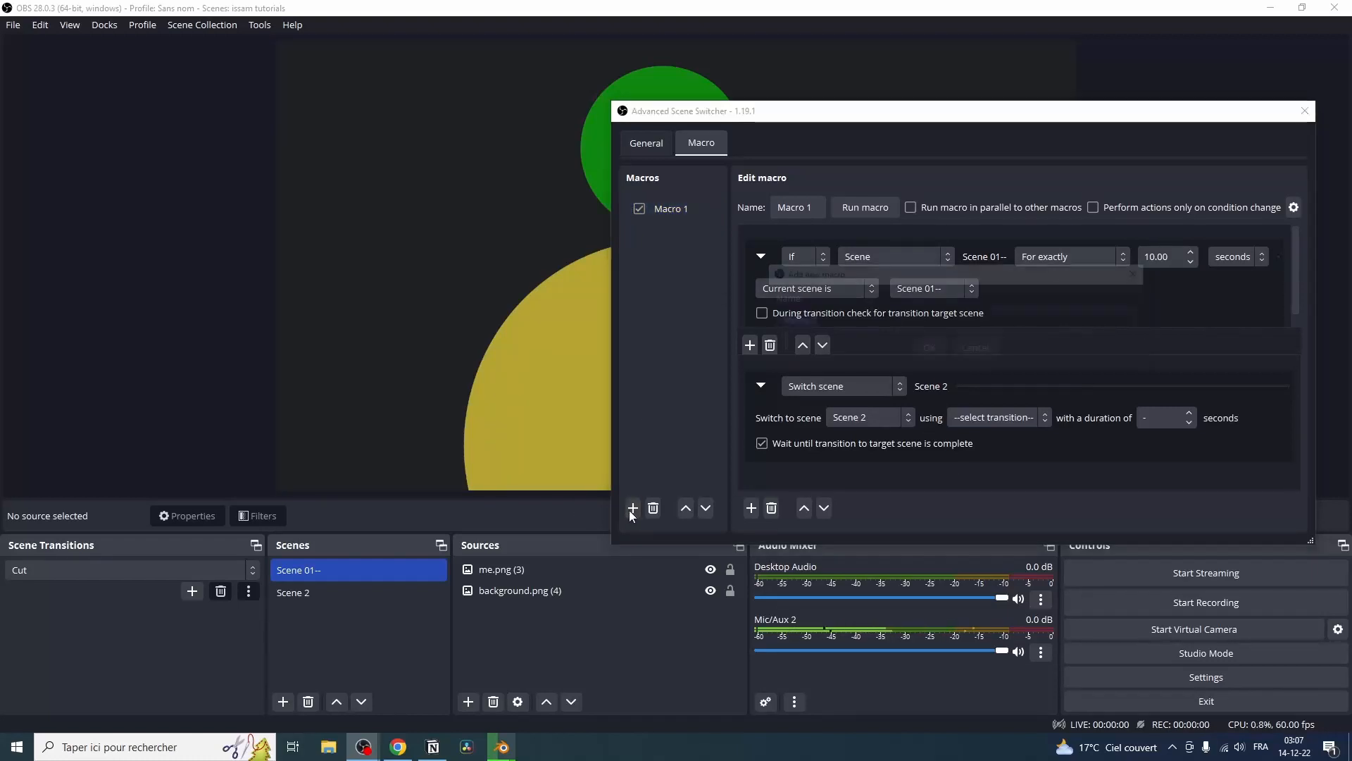
{"action": "left_click", "coordinate": [929, 350]}
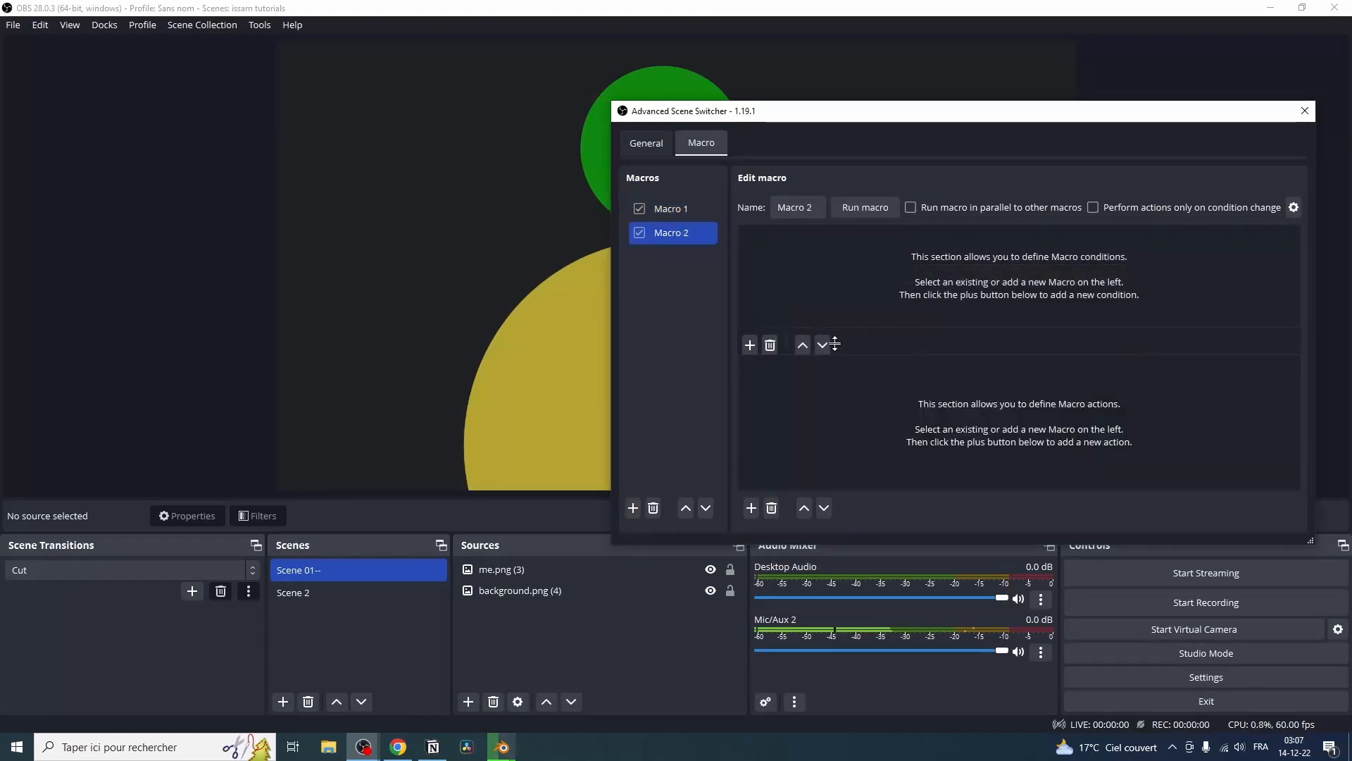
{"action": "left_click", "coordinate": [345, 599]}
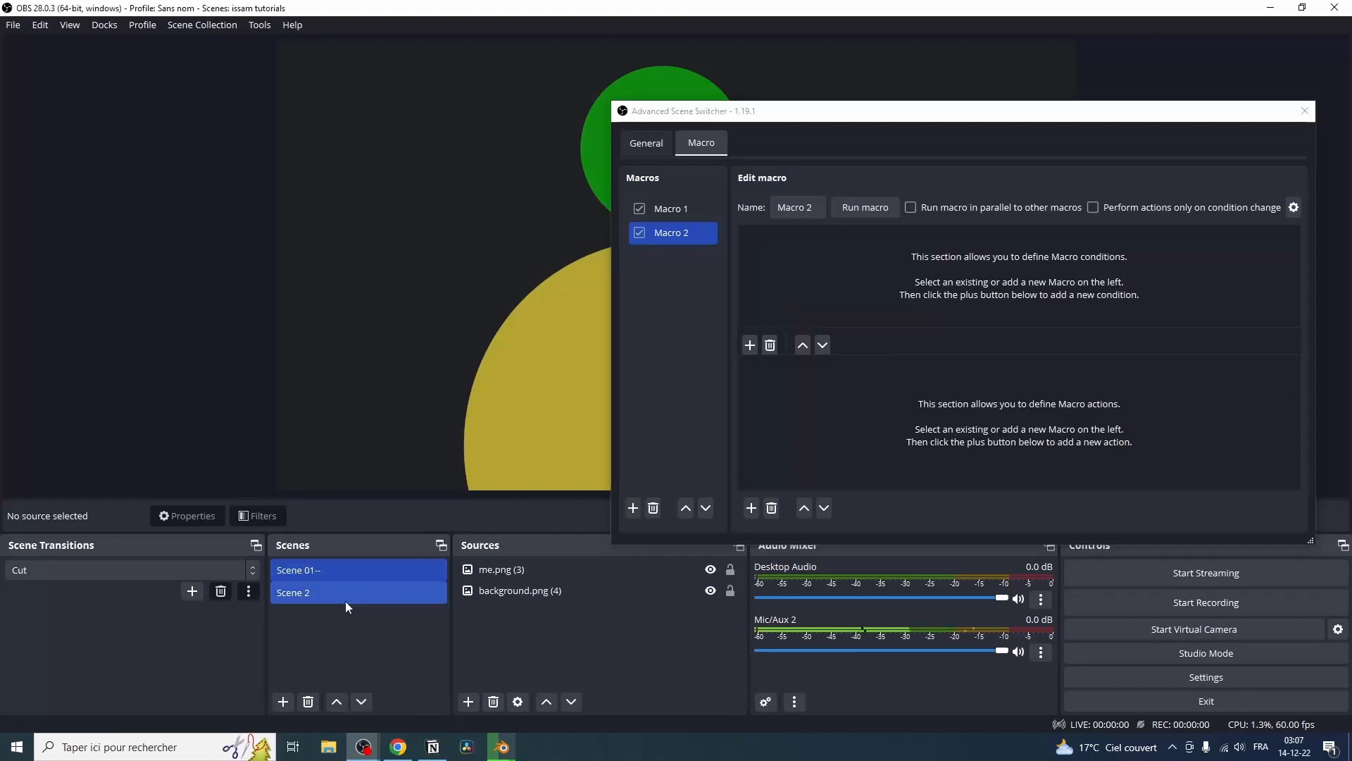
{"action": "left_click", "coordinate": [343, 569]}
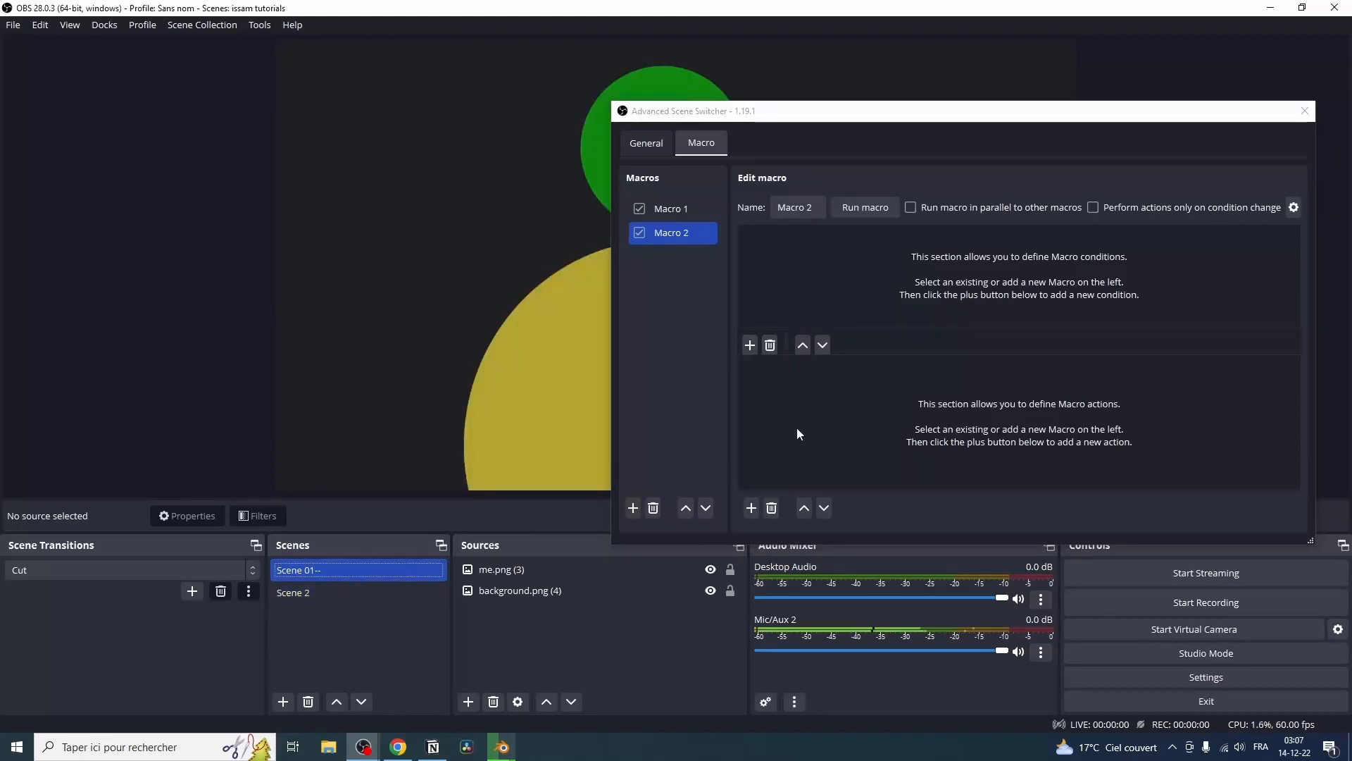
- Add a Scene condition to the second macro that checks whether the current scene is Scene 2
{"action": "left_click", "coordinate": [749, 345]}
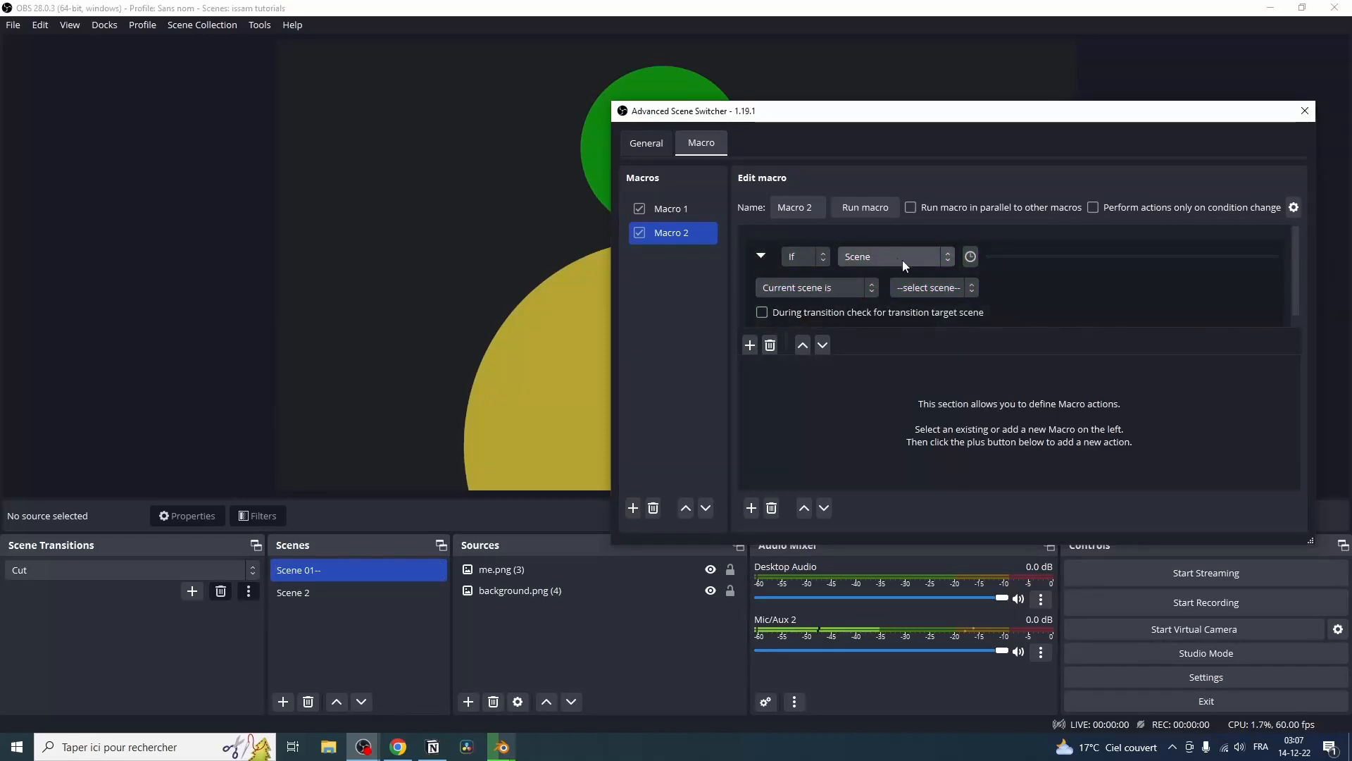
{"action": "left_click", "coordinate": [935, 301]}
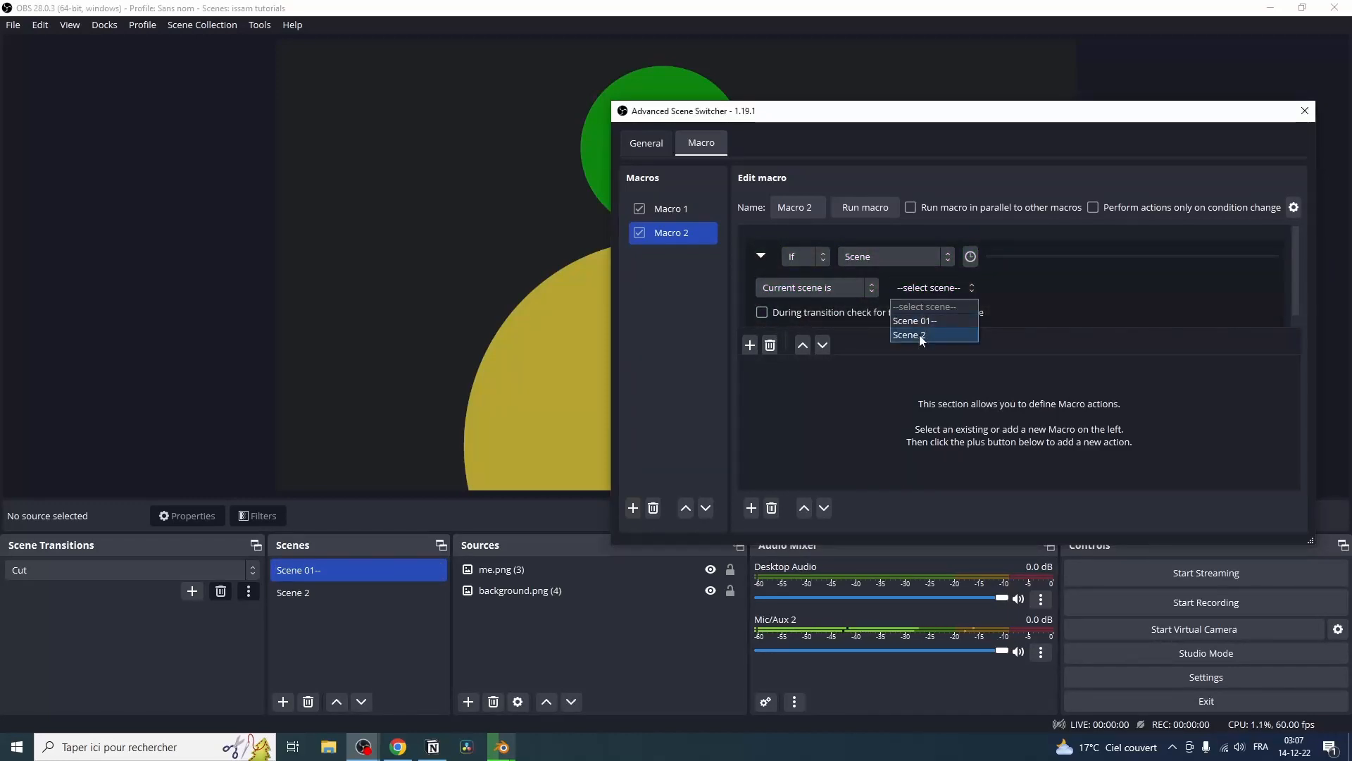
{"action": "left_click", "coordinate": [919, 334]}
- Set the Scene 2 condition's duration modifier to For exactly 10 seconds
{"action": "left_click", "coordinate": [1012, 257]}
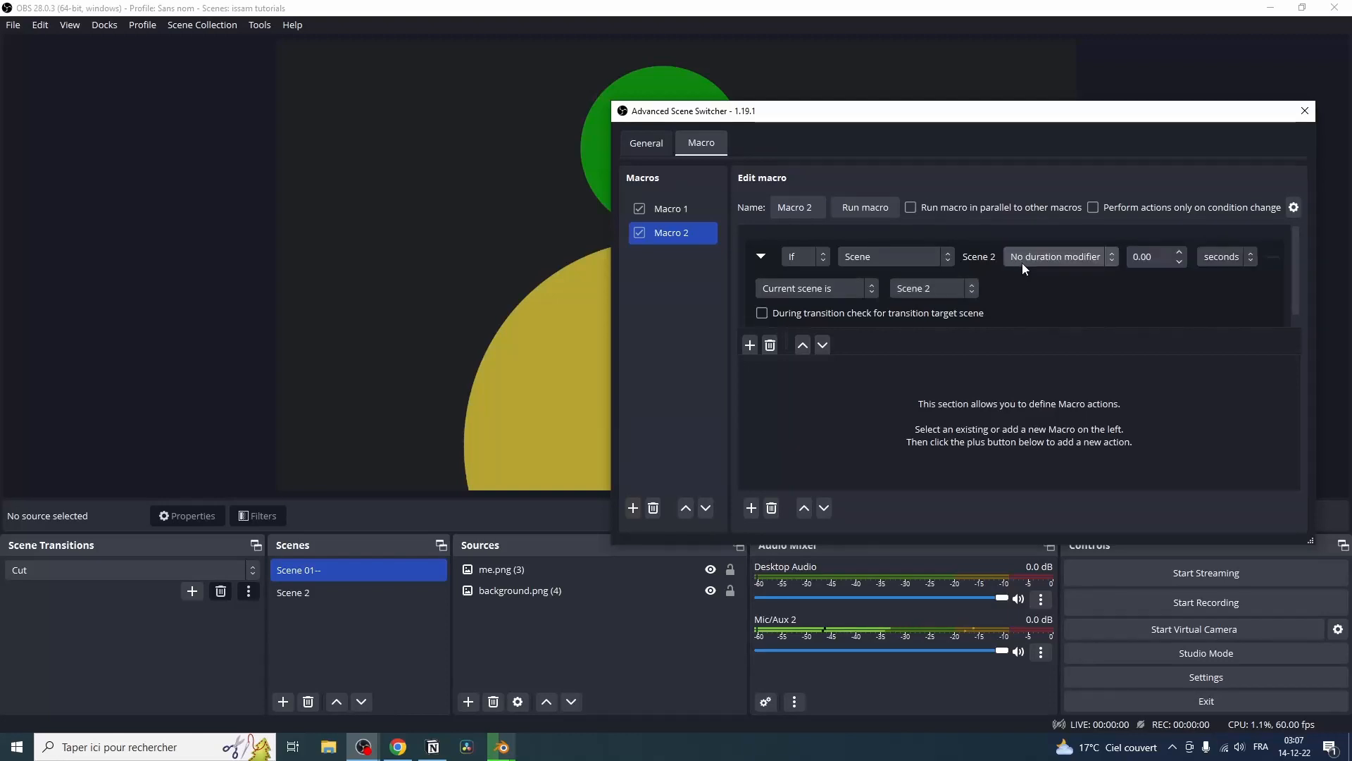
{"action": "left_click", "coordinate": [1059, 261]}
{"action": "left_click", "coordinate": [1029, 304]}
{"action": "left_click", "coordinate": [1180, 252]}
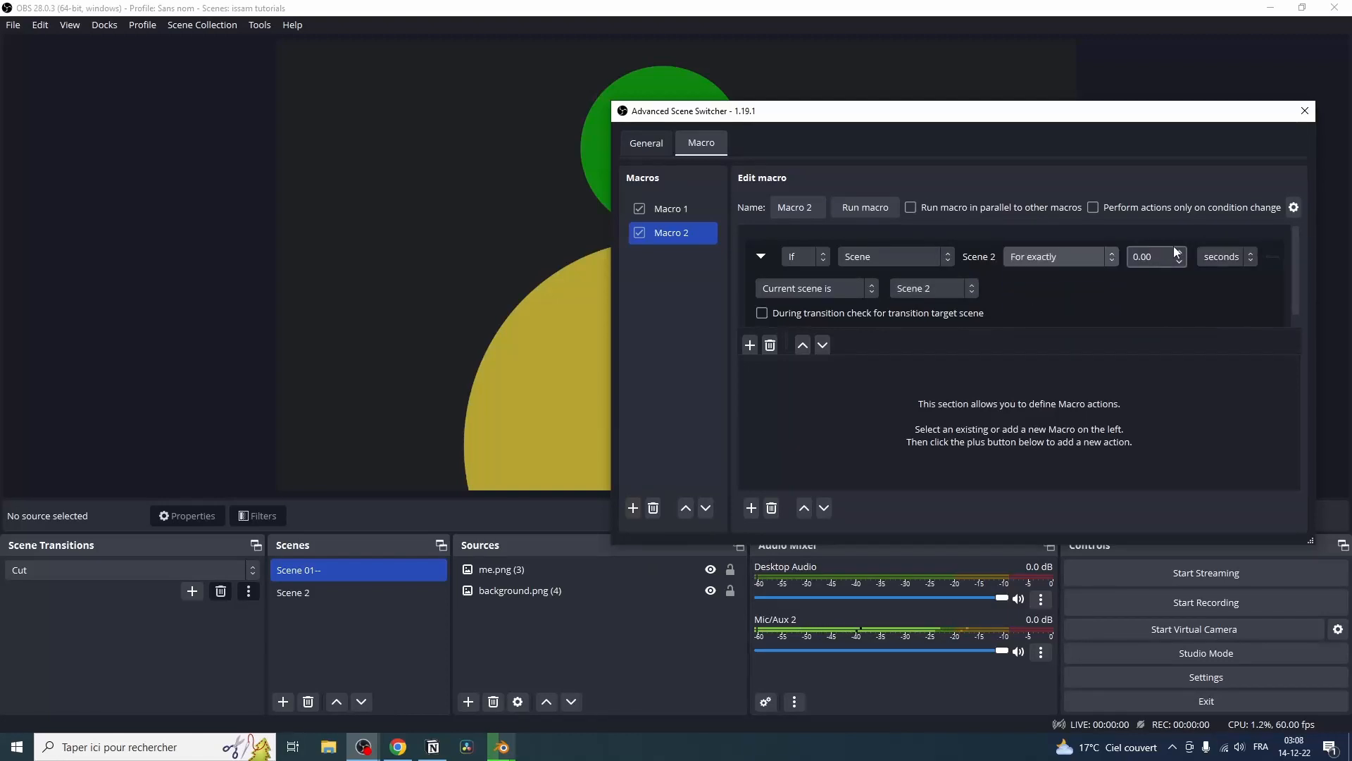
{"action": "left_click", "coordinate": [1180, 252]}
{"action": "left_click", "coordinate": [1180, 252]}
{"action": "left_click", "coordinate": [1180, 252]}
{"action": "left_click", "coordinate": [1180, 252]}
{"action": "left_click", "coordinate": [1180, 252]}
{"action": "left_click", "coordinate": [1180, 252]}
{"action": "left_click", "coordinate": [1180, 252]}
{"action": "left_click", "coordinate": [1179, 252]}
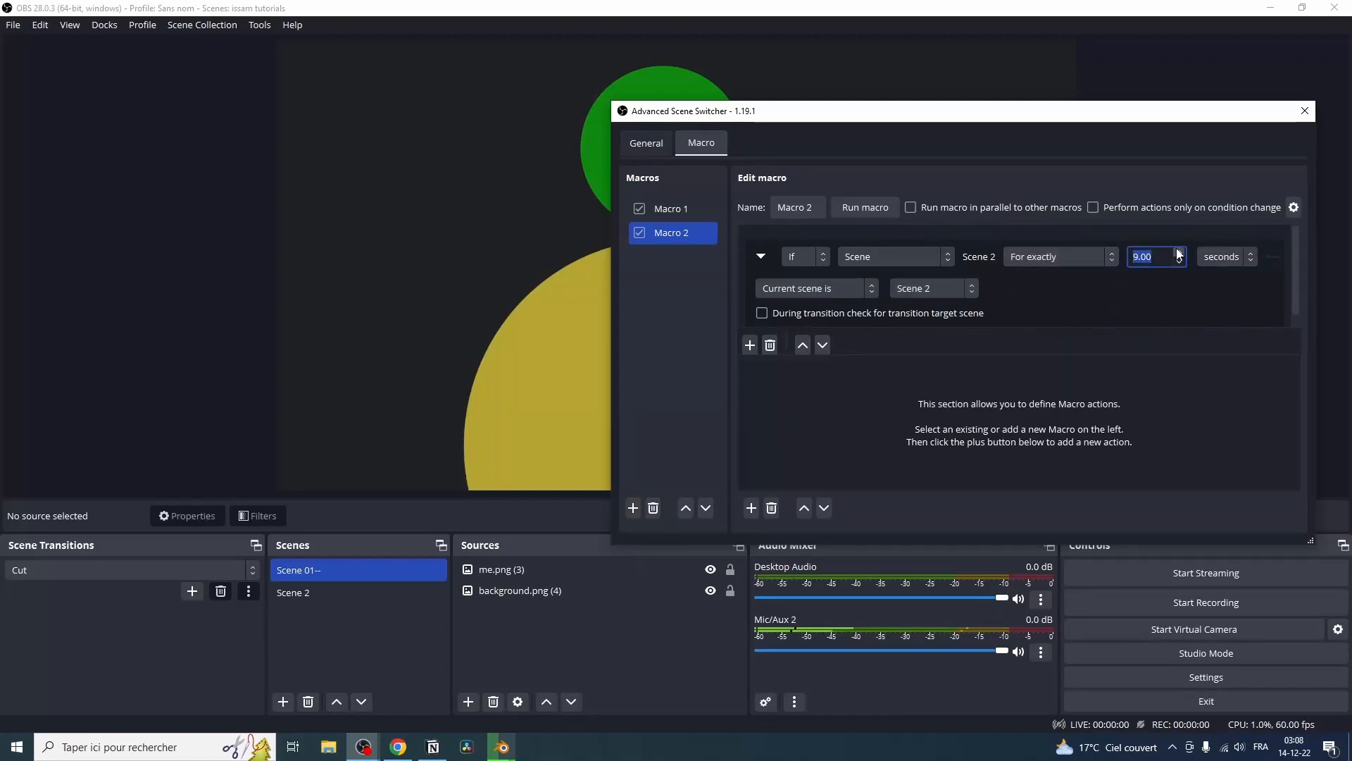
{"action": "left_click", "coordinate": [1179, 252]}
{"action": "left_click", "coordinate": [1006, 381]}
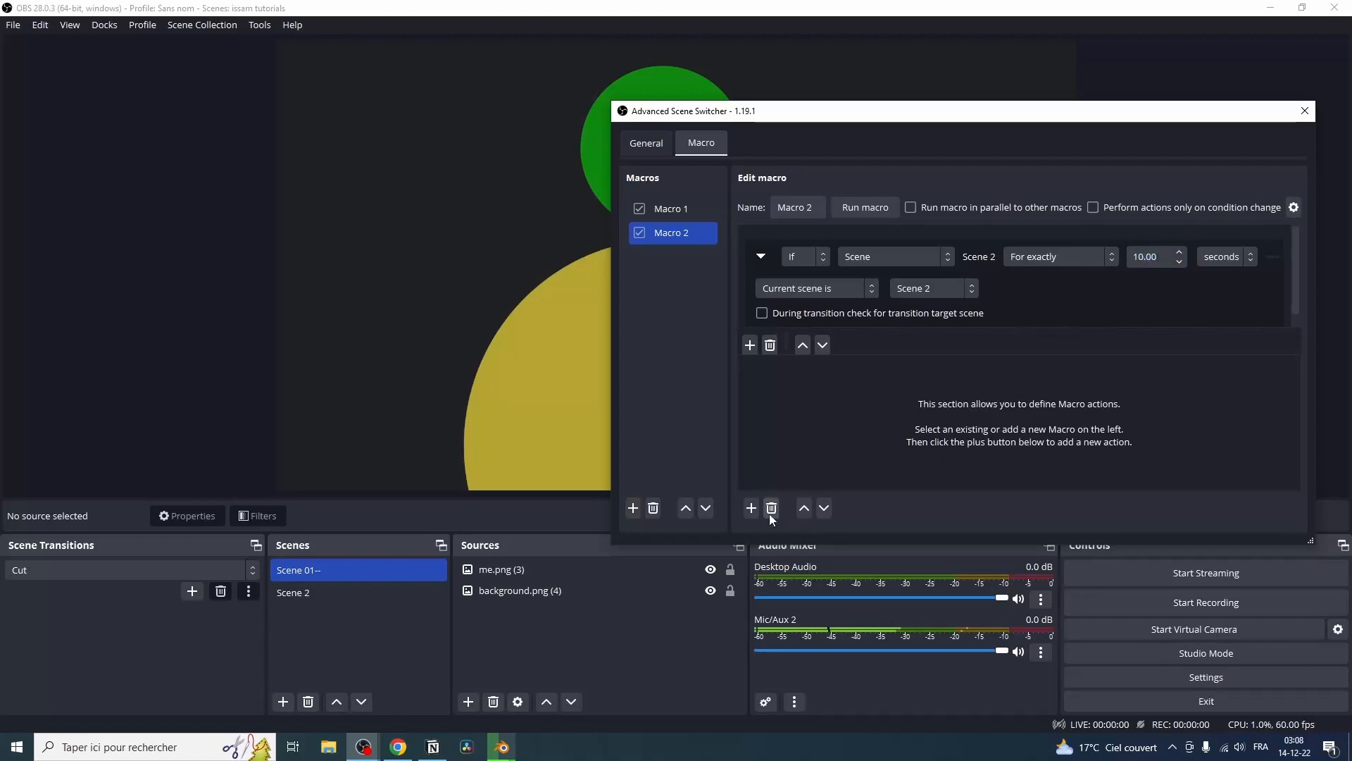
- Add a Switch scene action to the second macro with Scene 01-- as the target scene
{"action": "left_click", "coordinate": [748, 509]}
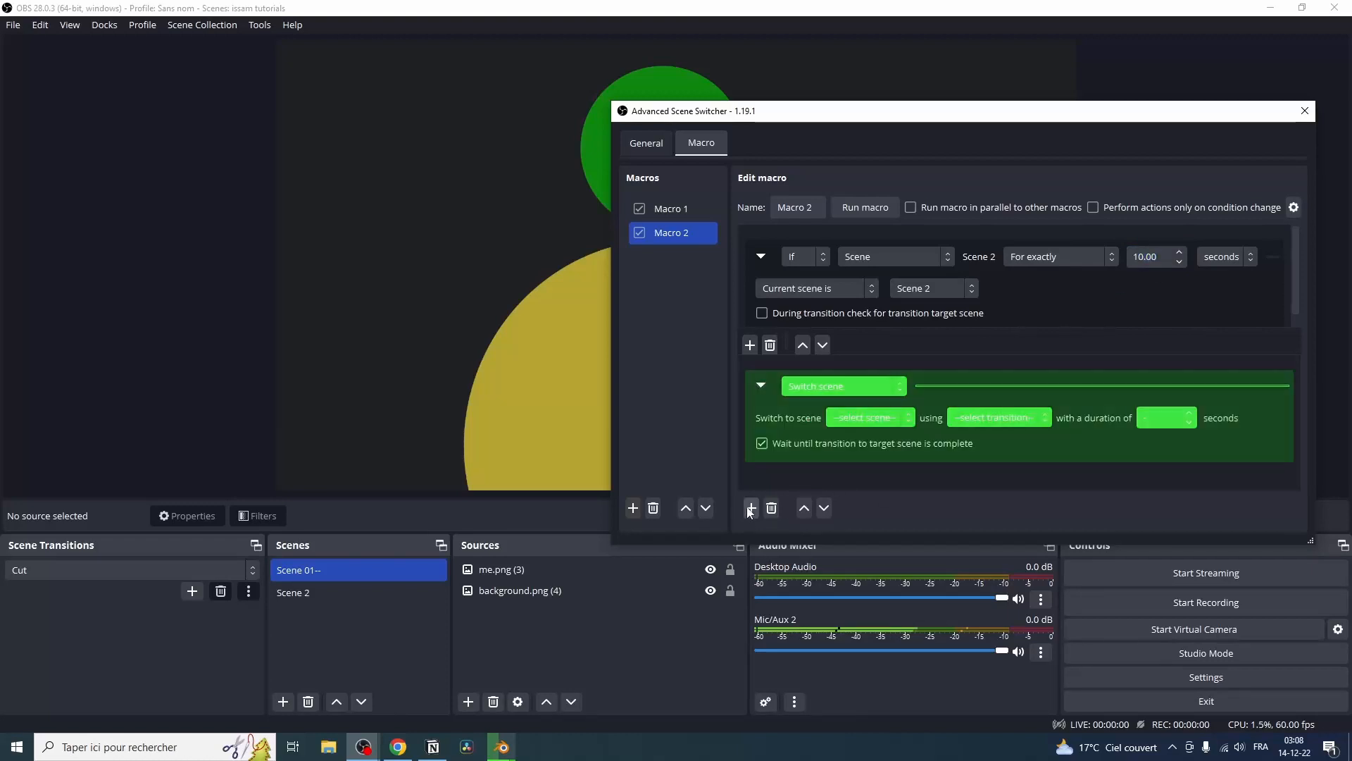
{"action": "left_click", "coordinate": [852, 419]}
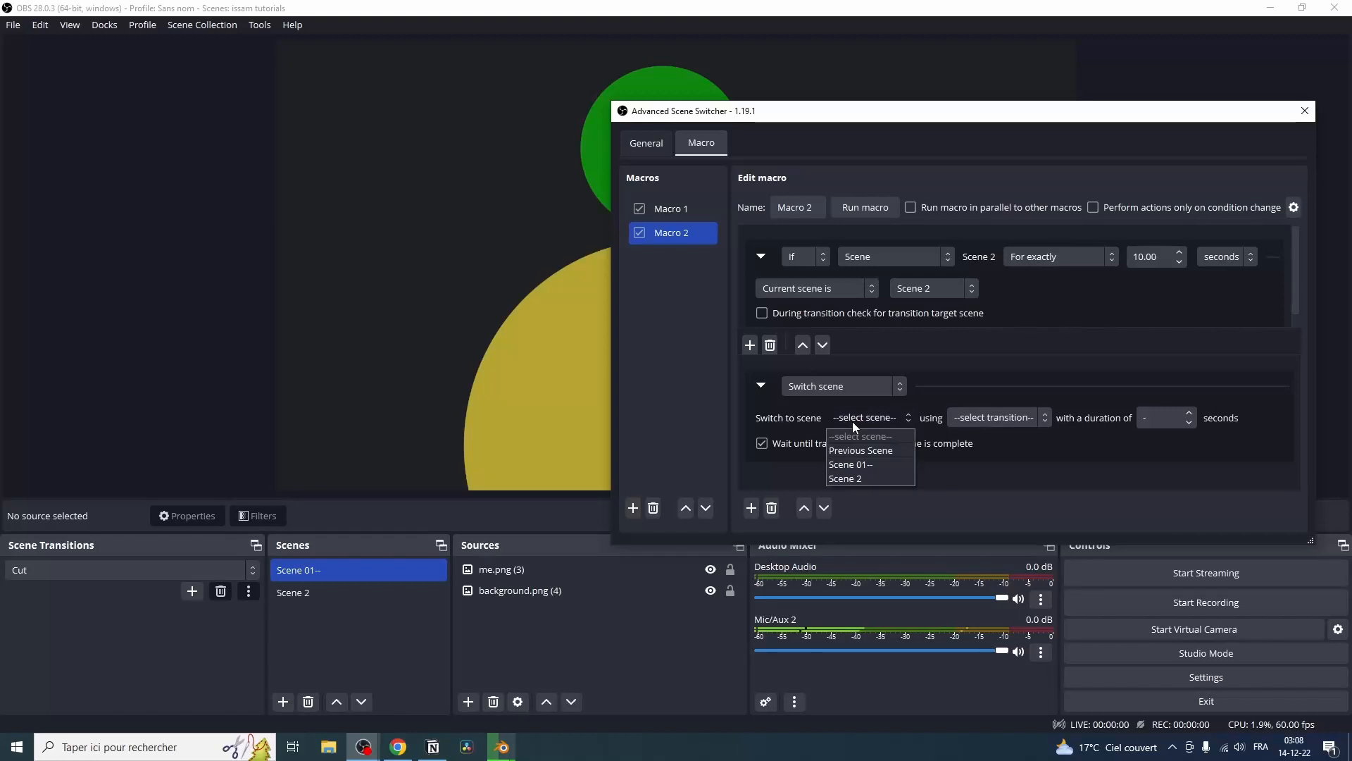
{"action": "left_click", "coordinate": [855, 466]}
{"action": "left_click", "coordinate": [971, 456]}
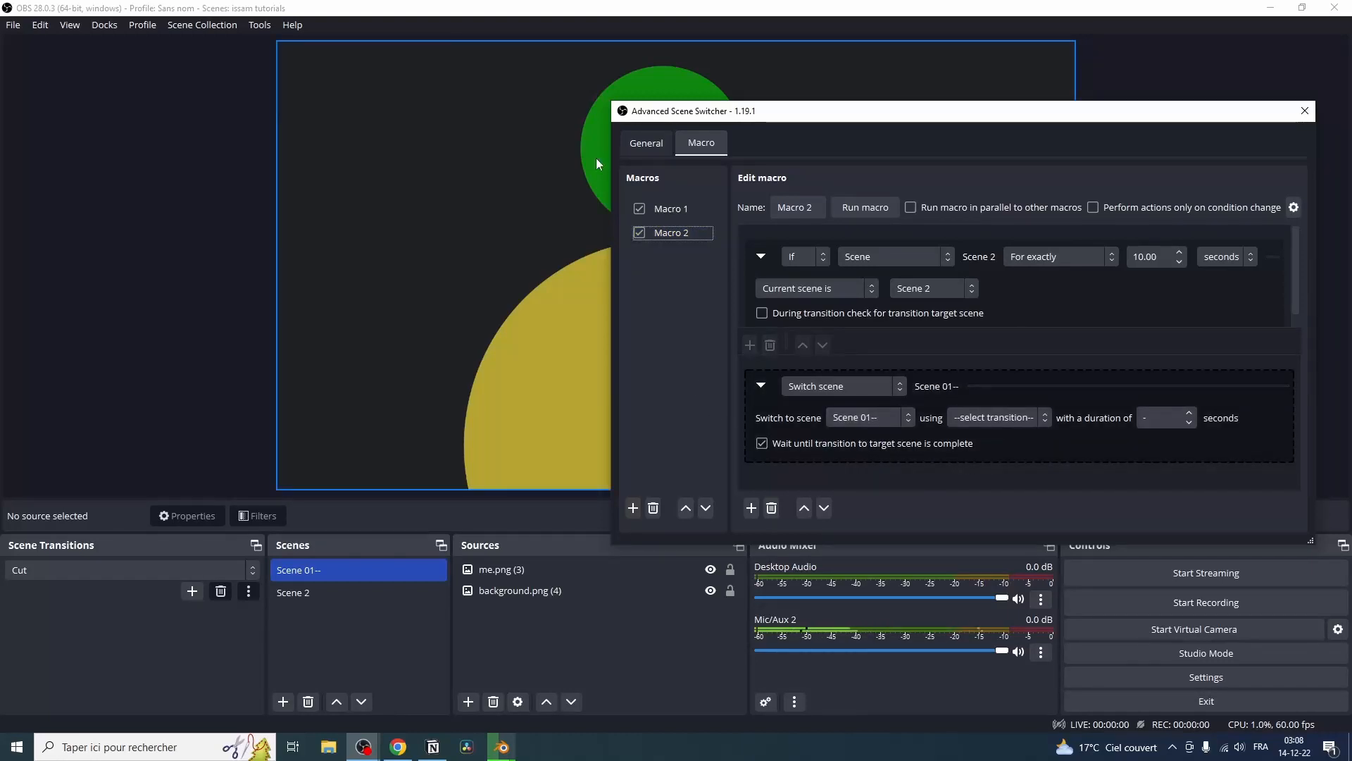
- Start the Advanced Scene Switcher and move its window clear of the preview to watch the scenes alternate
{"action": "left_click", "coordinate": [648, 146]}
{"action": "left_click", "coordinate": [997, 260]}
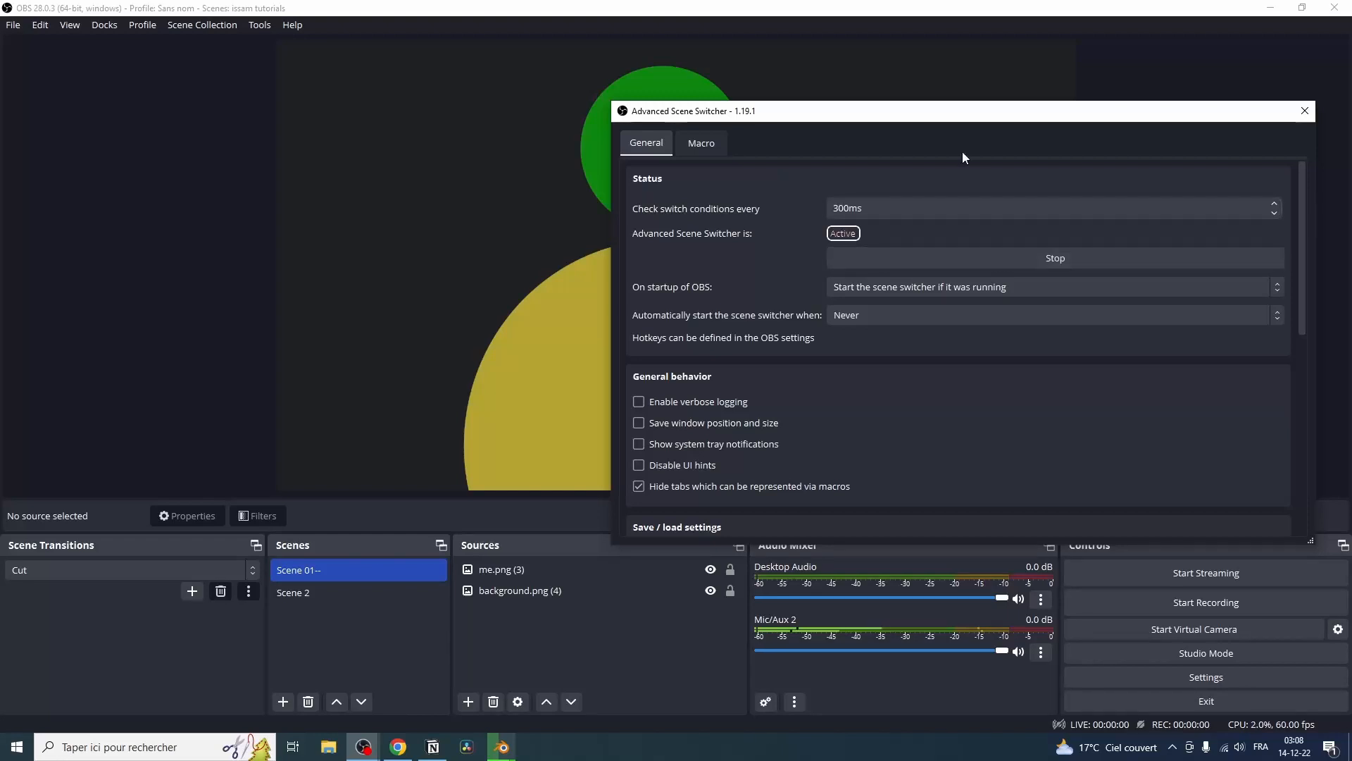
{"action": "left_click_drag", "start_coordinate": [852, 125], "coordinate": [788, 149]}
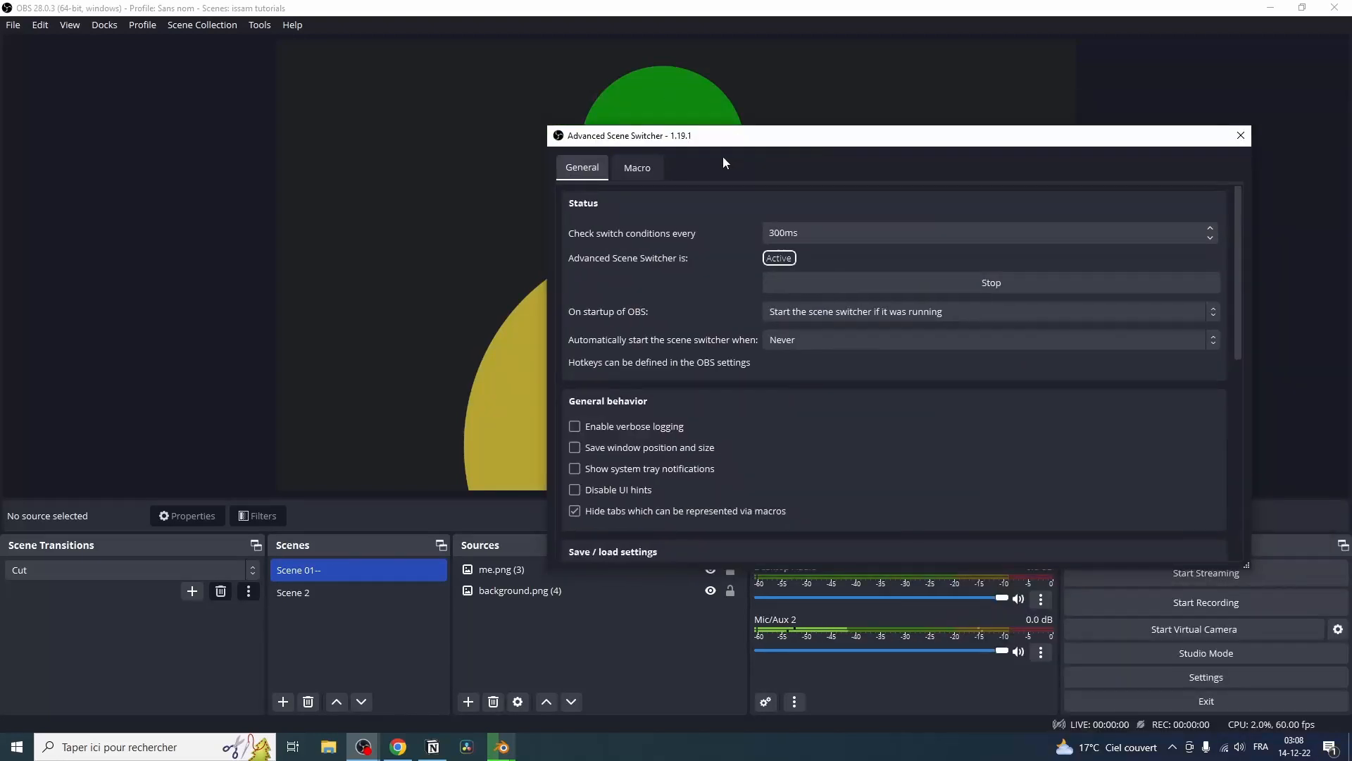
{"action": "left_click_drag", "start_coordinate": [638, 136], "coordinate": [765, 585]}
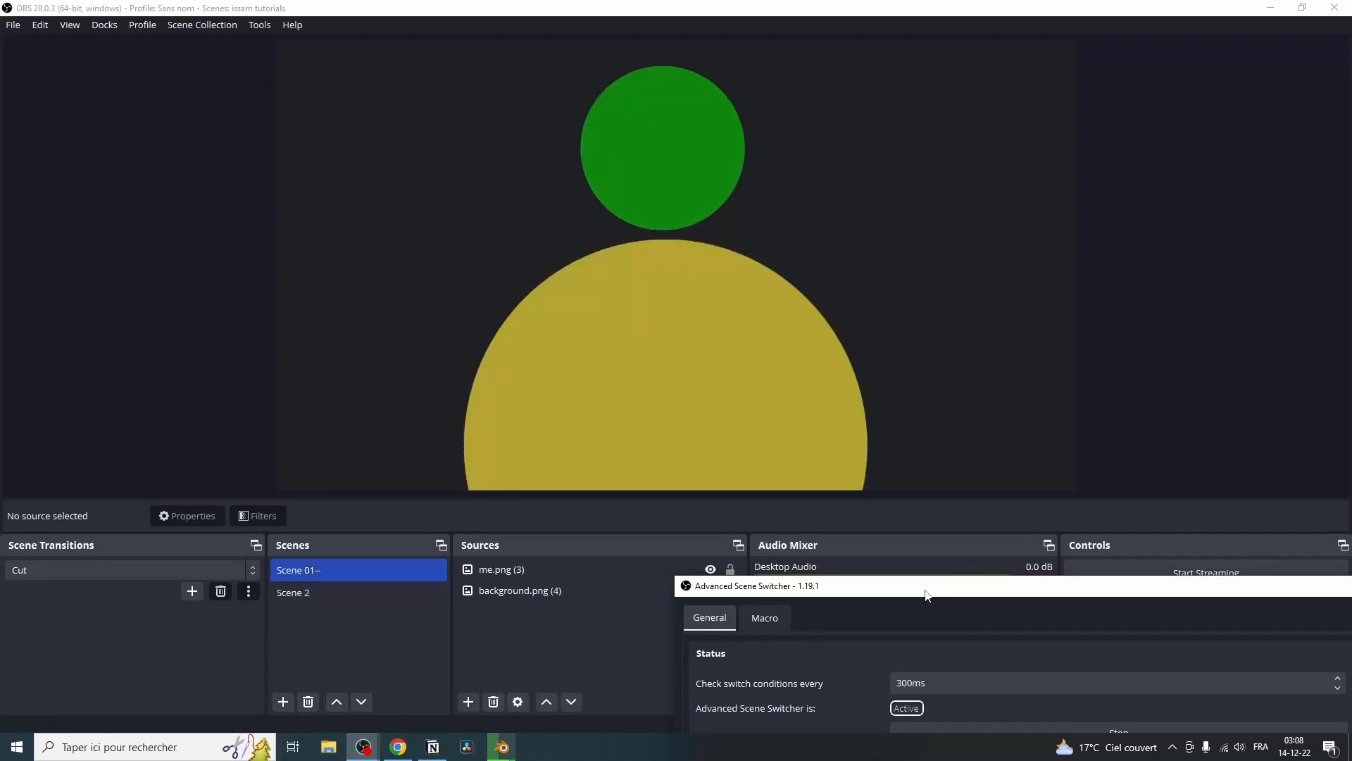
- Bring the Advanced Scene Switcher window back into full reach and stop the switcher
{"action": "left_click_drag", "start_coordinate": [927, 595], "coordinate": [881, 338]}
{"action": "left_click", "coordinate": [881, 217]}
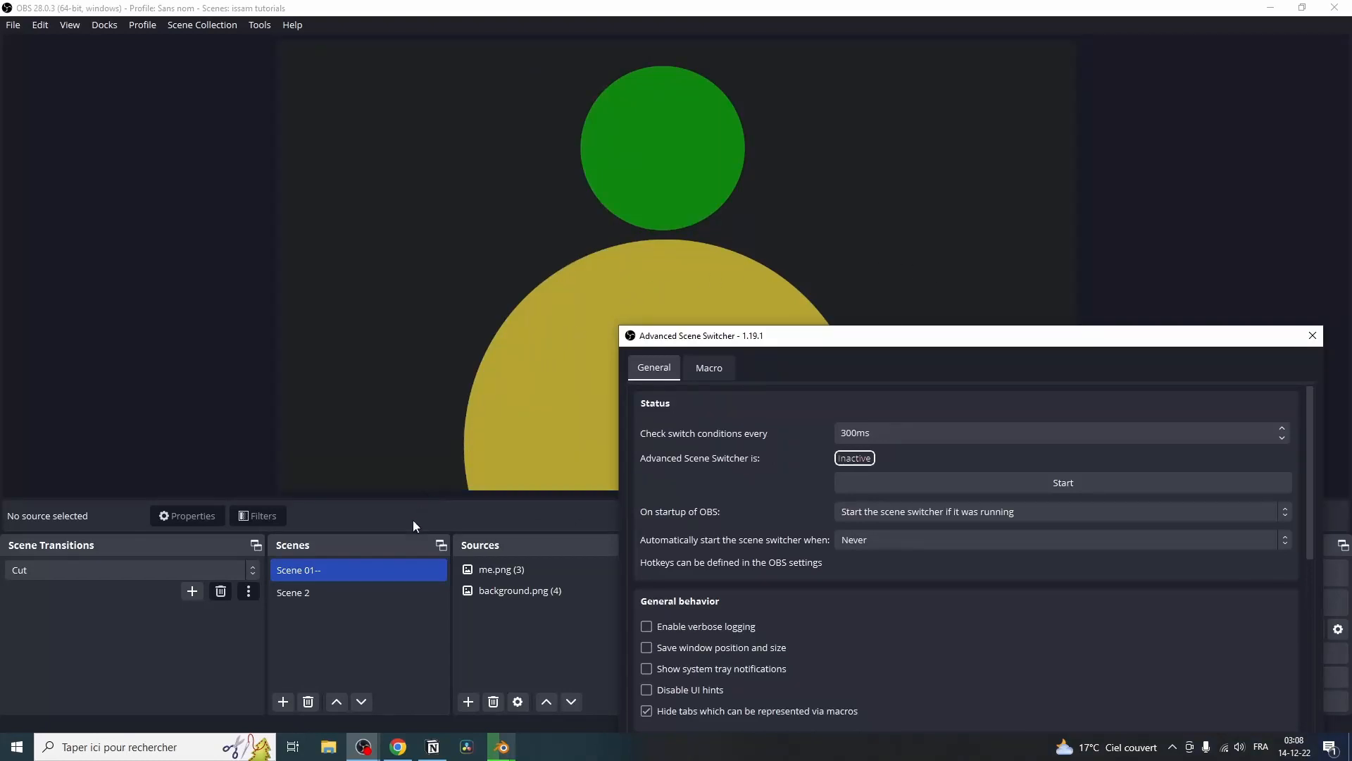
- Switch to Scene 2 and review the settings of Macro 1 and Macro 2 in the Advanced Scene Switcher
{"action": "left_click", "coordinate": [329, 598]}
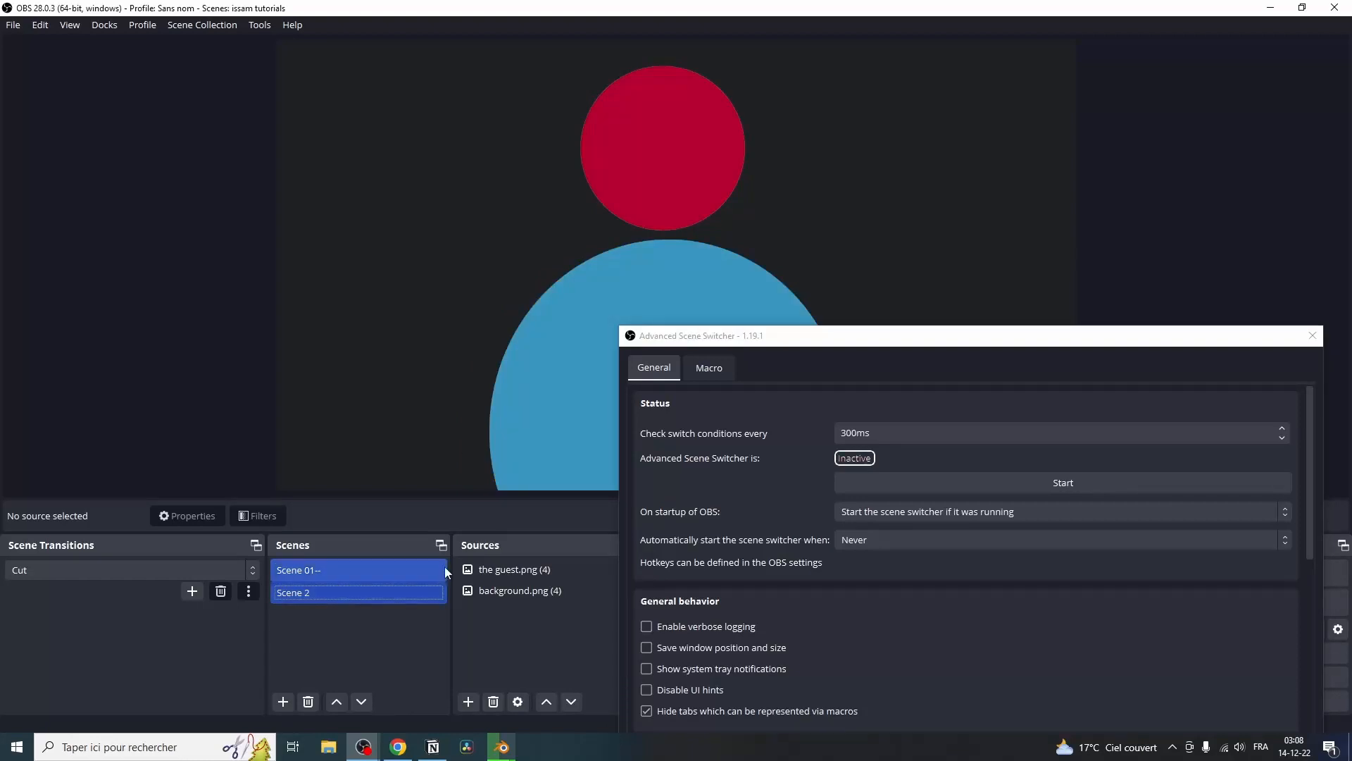
{"action": "left_click", "coordinate": [708, 367]}
{"action": "left_click", "coordinate": [679, 457]}
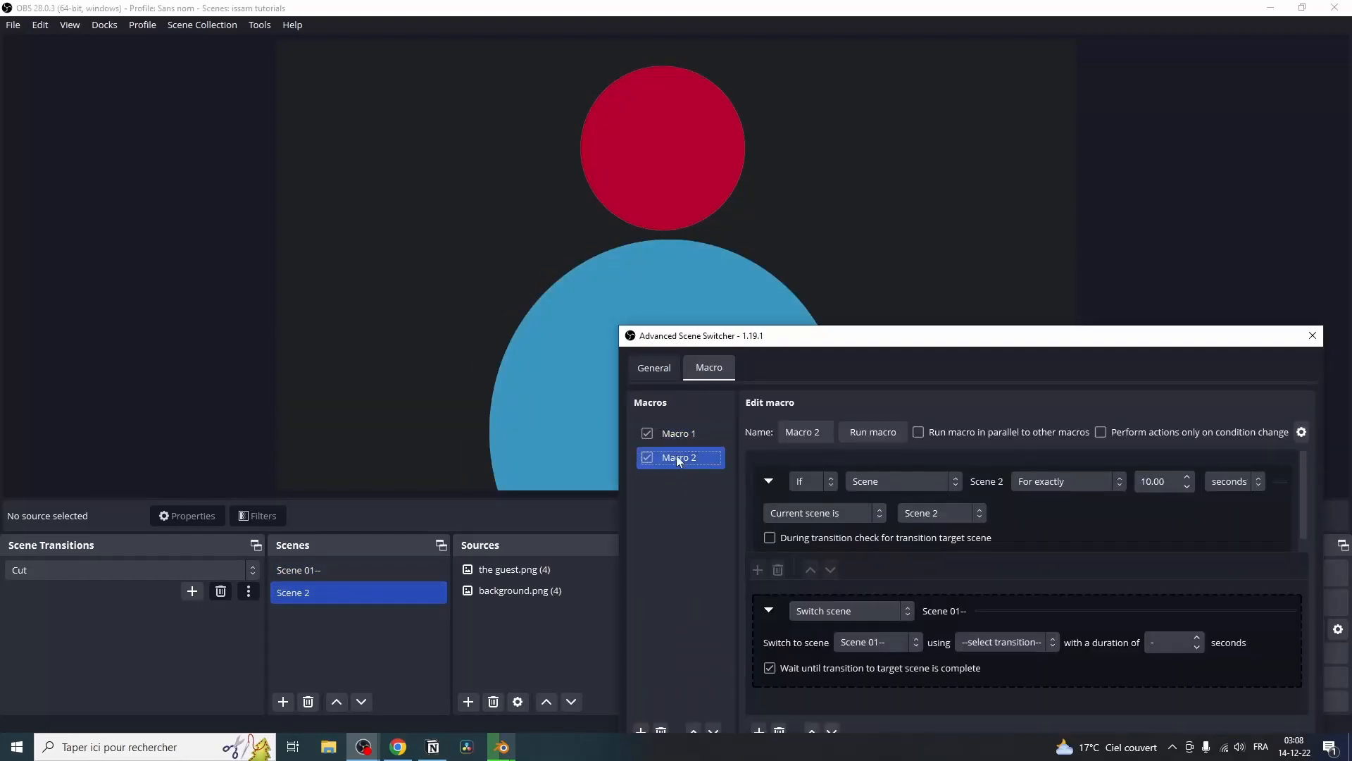
{"action": "left_click", "coordinate": [684, 434]}
{"action": "left_click", "coordinate": [687, 458]}
- Move the Advanced Scene Switcher window up so the whole macro editor is reachable, keeping Scene 2 active
{"action": "left_click_drag", "start_coordinate": [753, 341], "coordinate": [739, 100]}
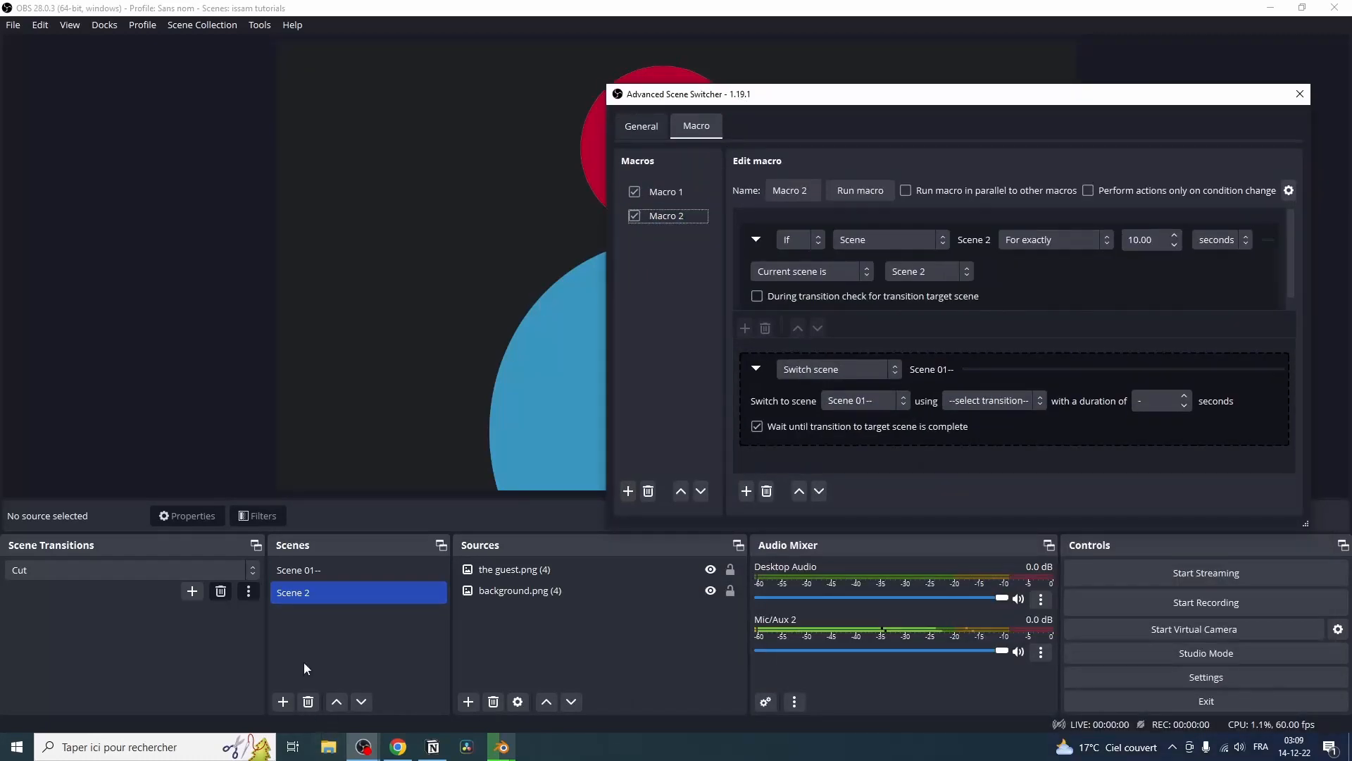
{"action": "double_click", "coordinate": [310, 592]}
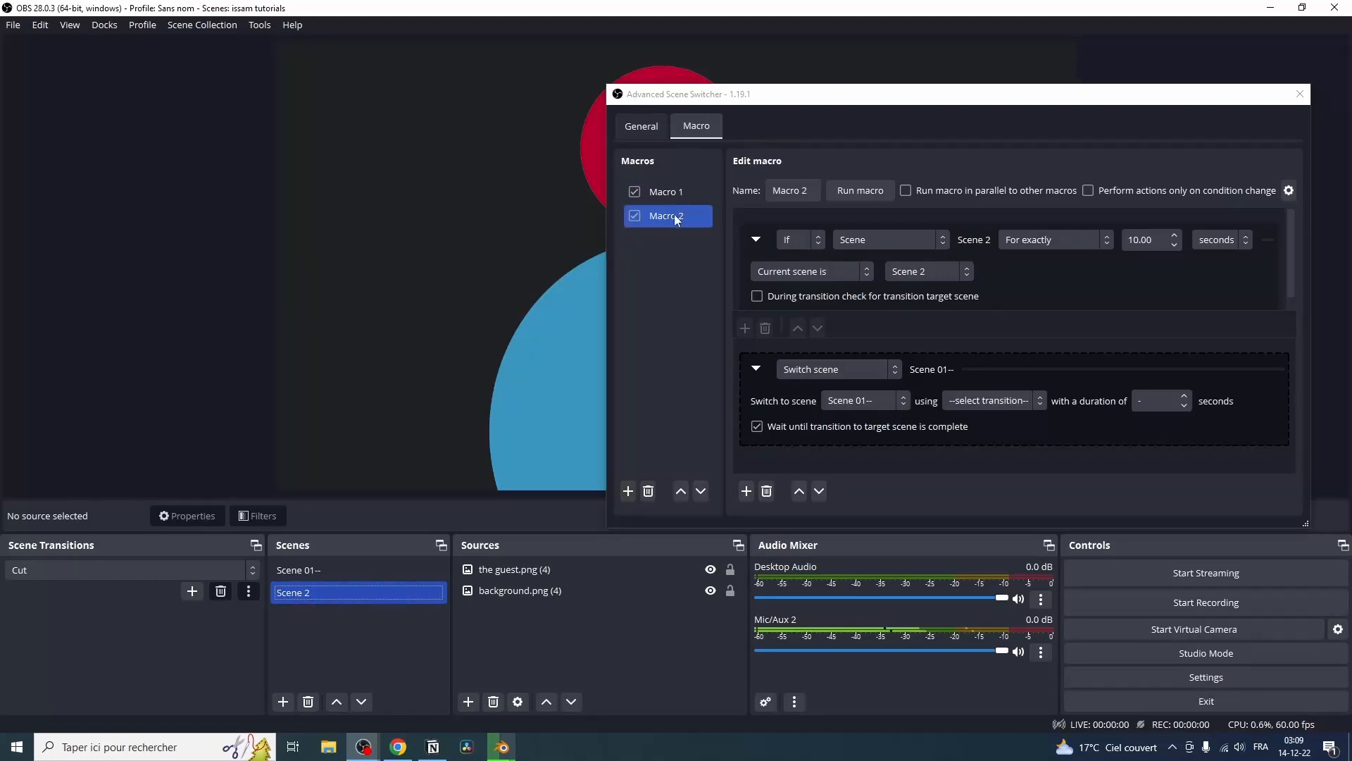
{"action": "left_click", "coordinate": [683, 285]}
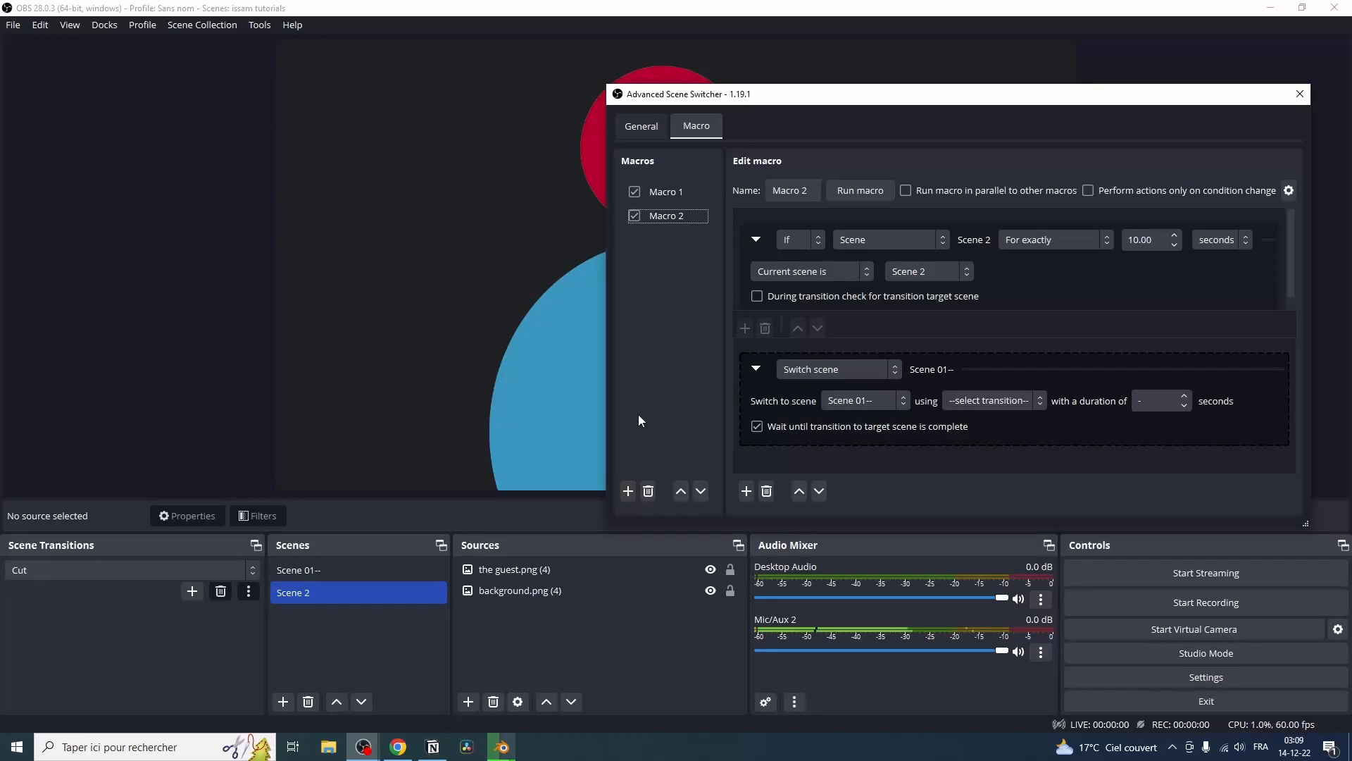
- Add a third macro under the default name, with the condition If Cursor is moving
{"action": "left_click", "coordinate": [631, 488]}
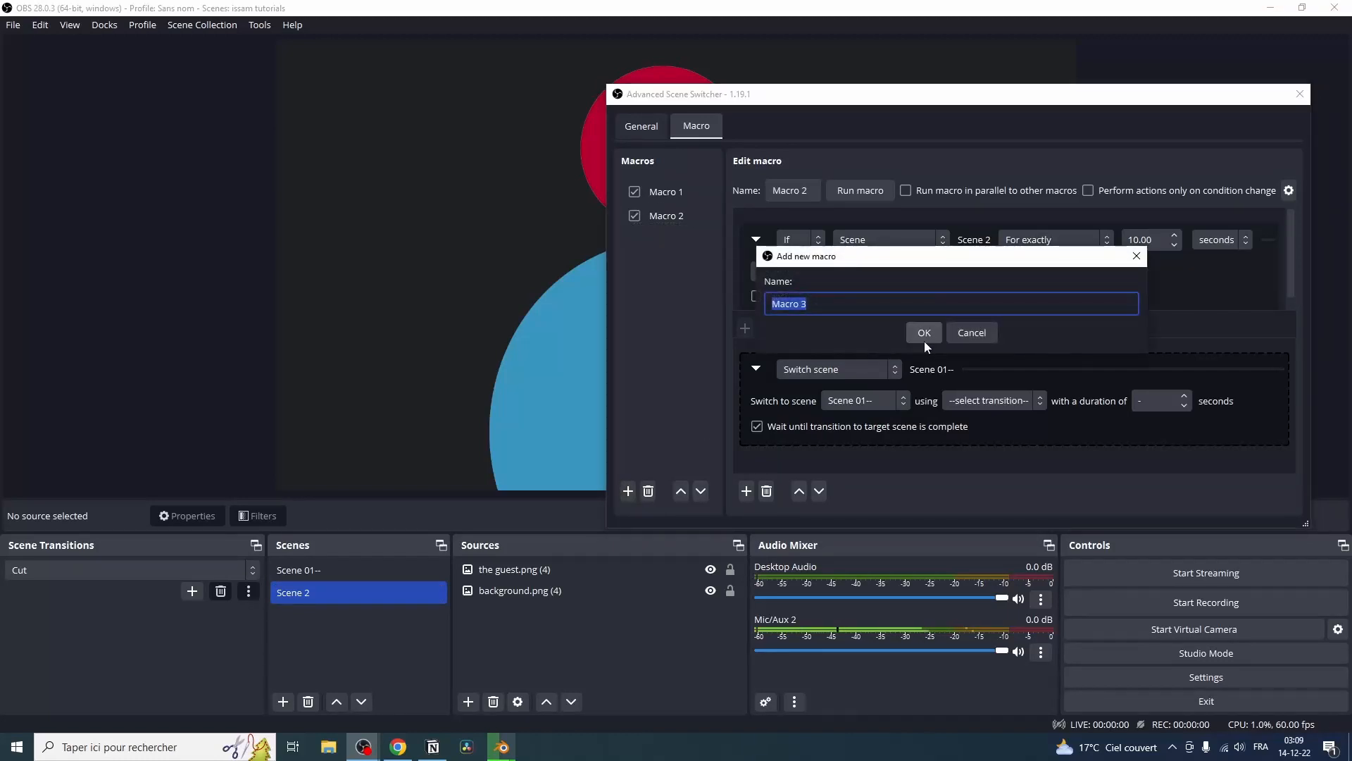
{"action": "left_click", "coordinate": [924, 341]}
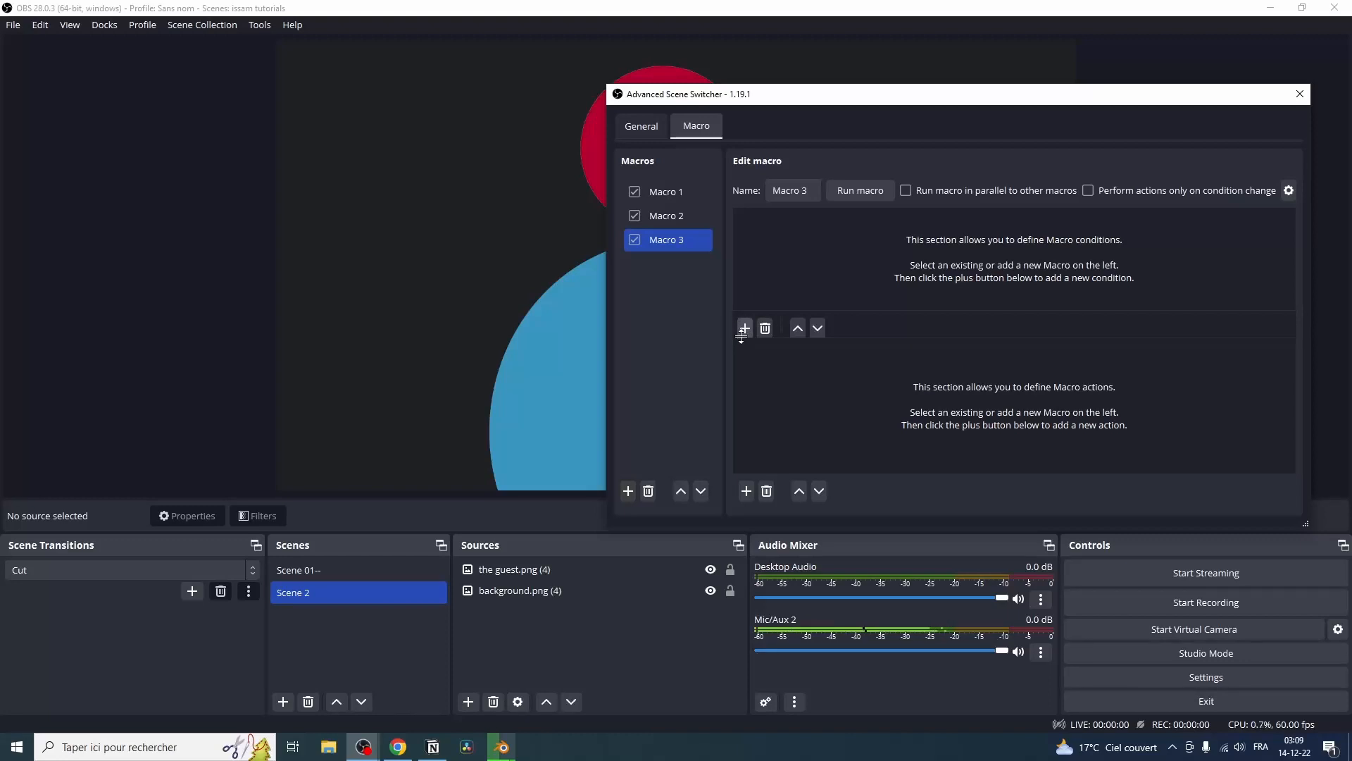
{"action": "left_click", "coordinate": [745, 328]}
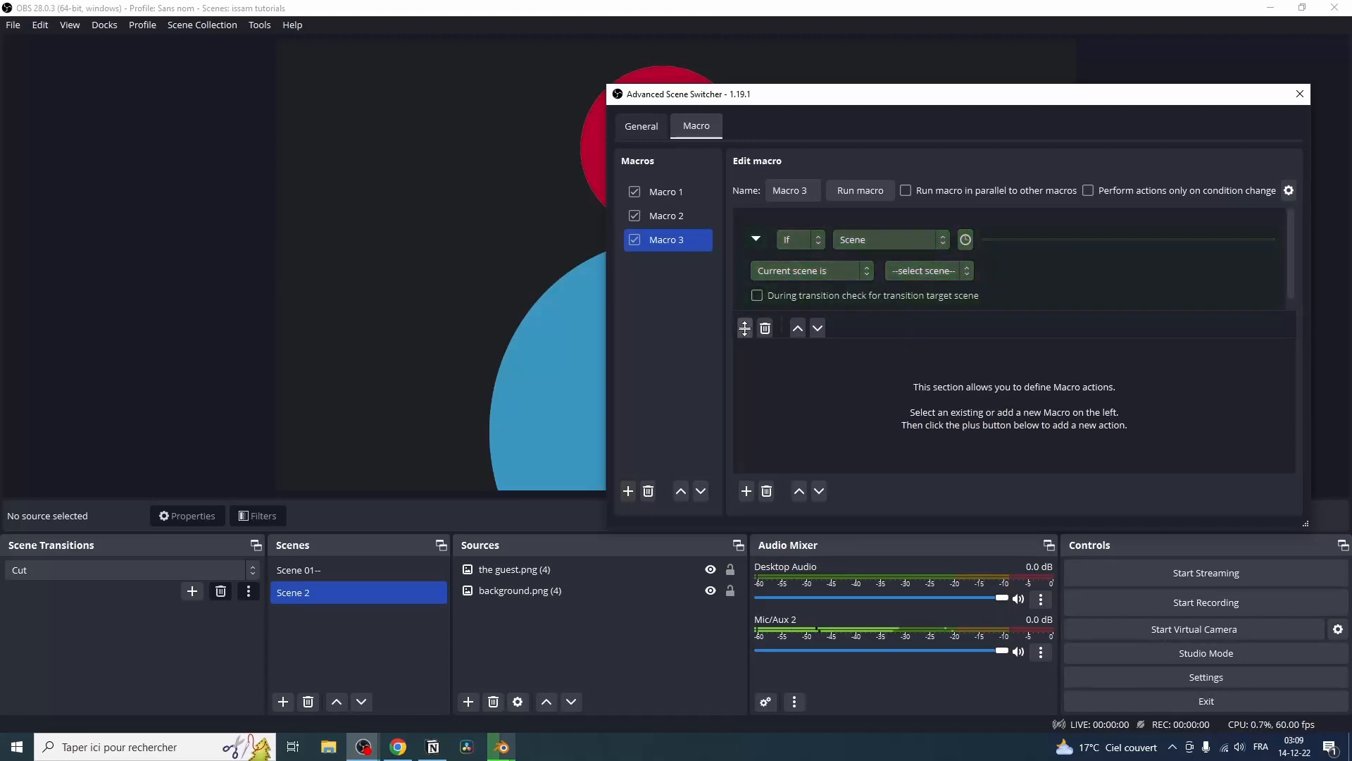
{"action": "left_click", "coordinate": [857, 240]}
{"action": "scroll", "coordinate": [866, 261], "scroll_direction": "up", "scroll_amount": 3}
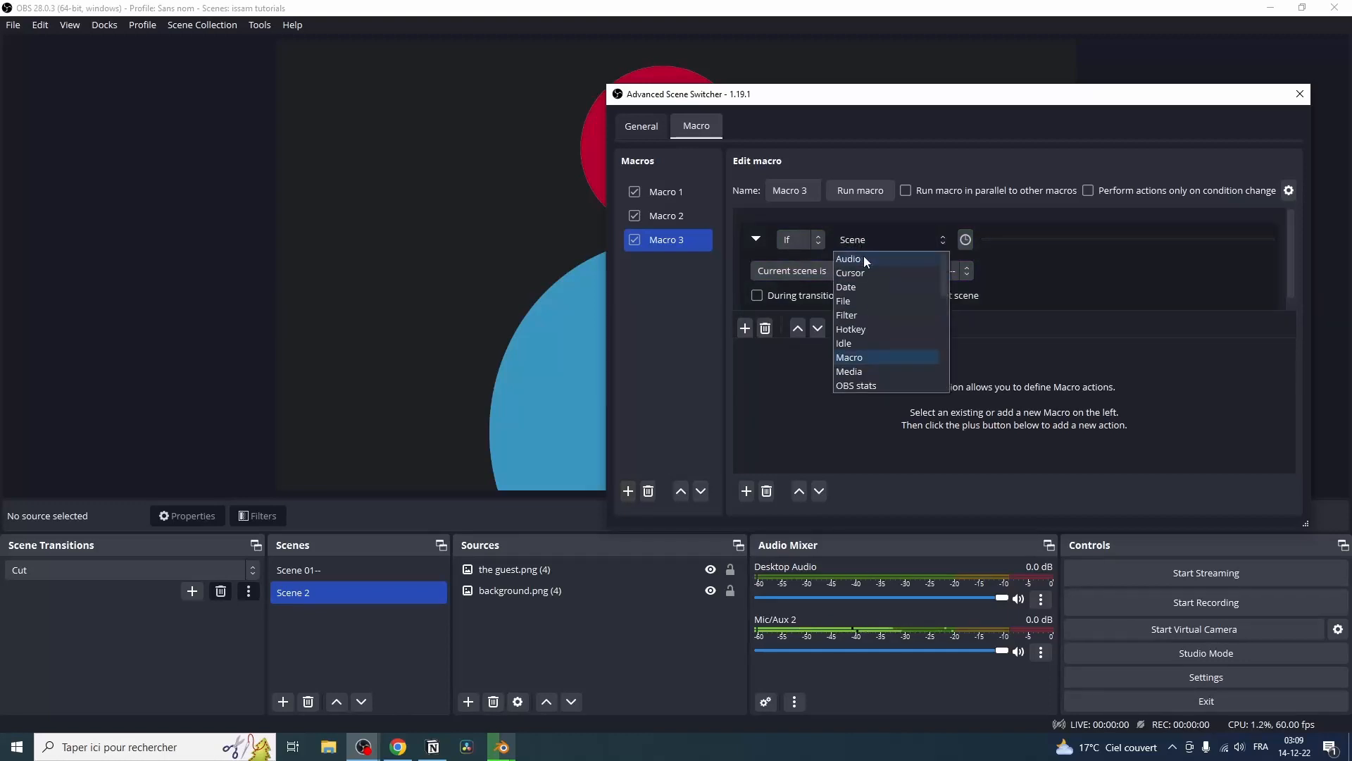
{"action": "left_click", "coordinate": [874, 271]}
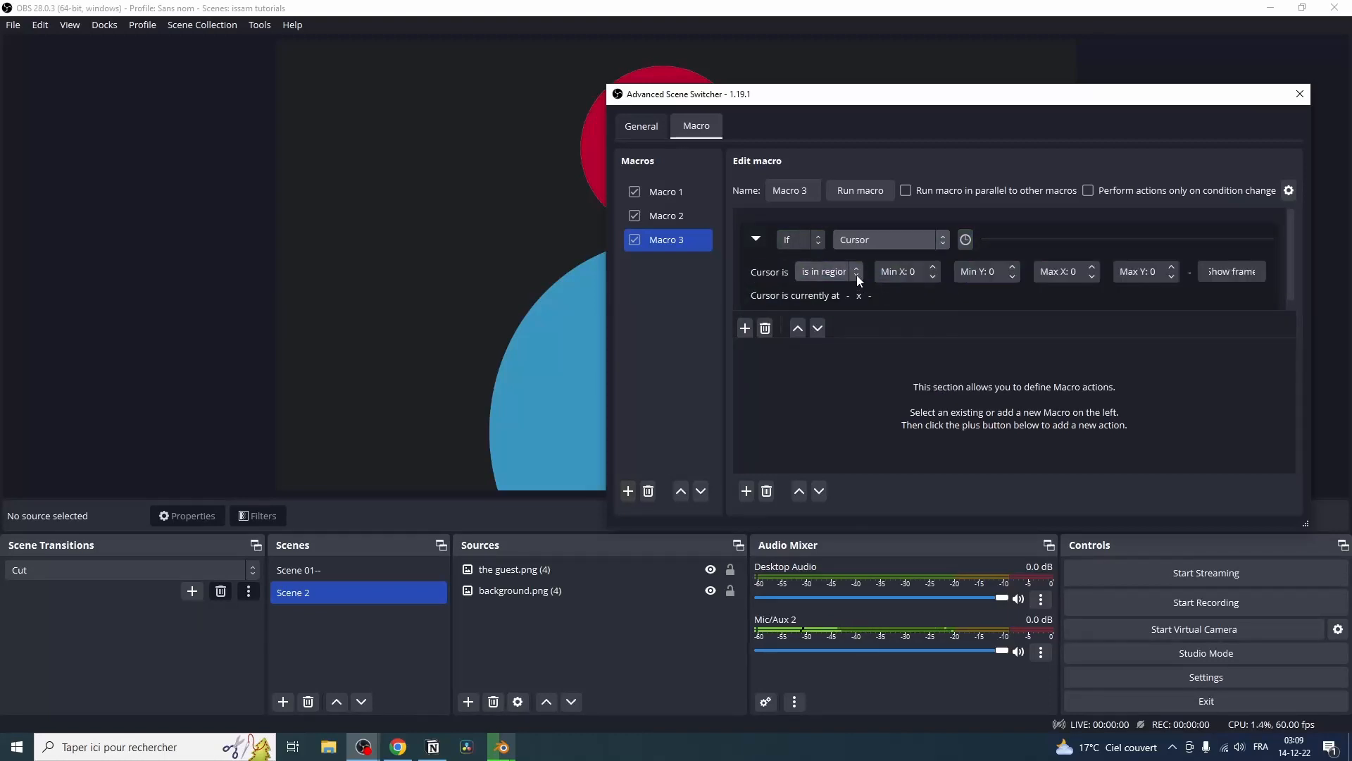
{"action": "left_click", "coordinate": [826, 270]}
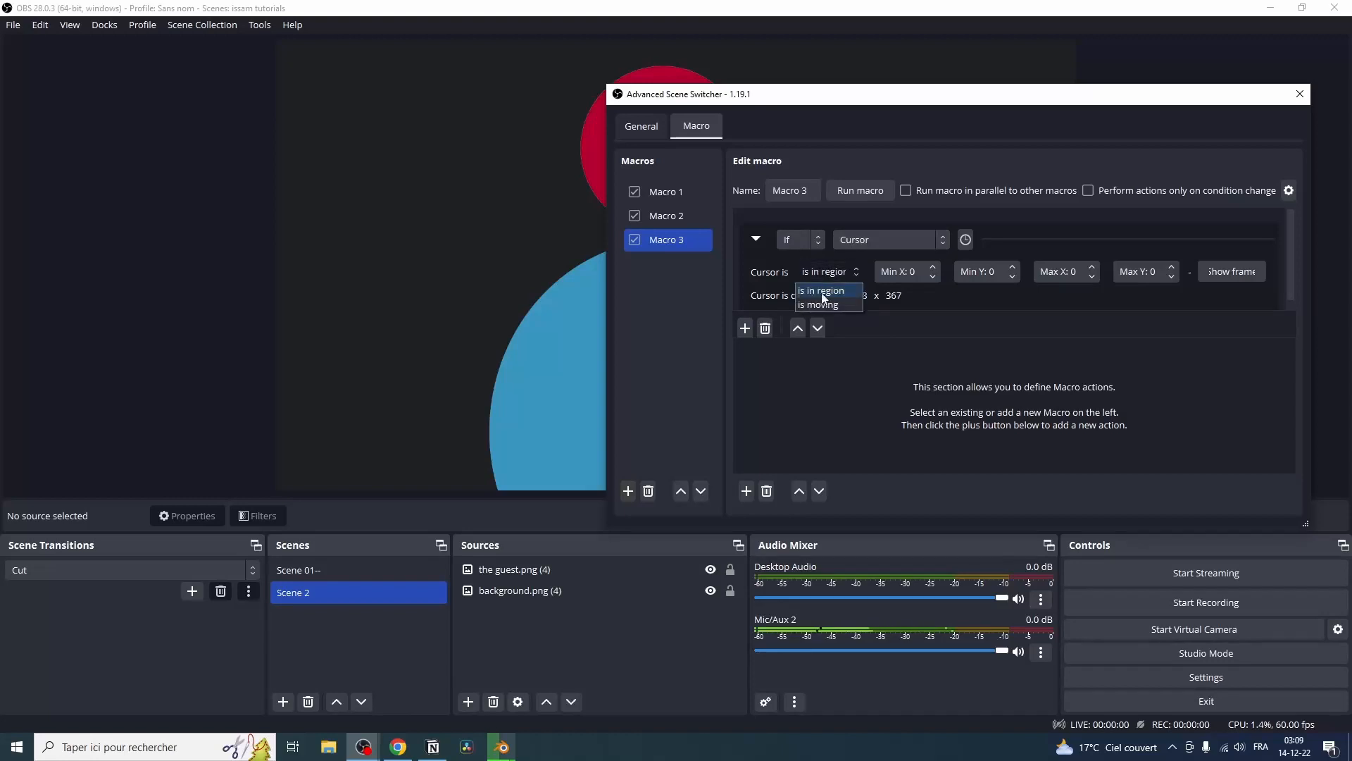
{"action": "left_click", "coordinate": [826, 305]}
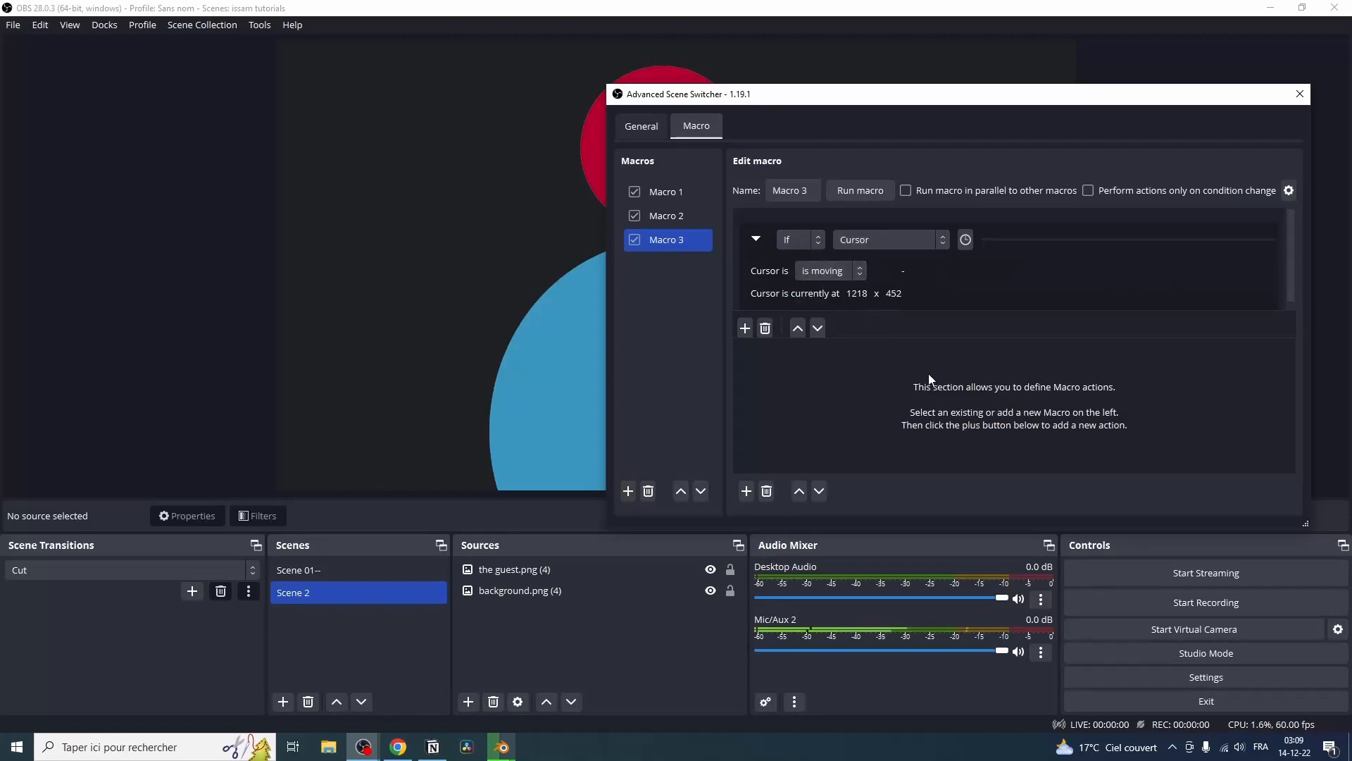
- Give the cursor-moving macro a Macro action that pauses Macro 1
{"action": "left_click", "coordinate": [739, 493]}
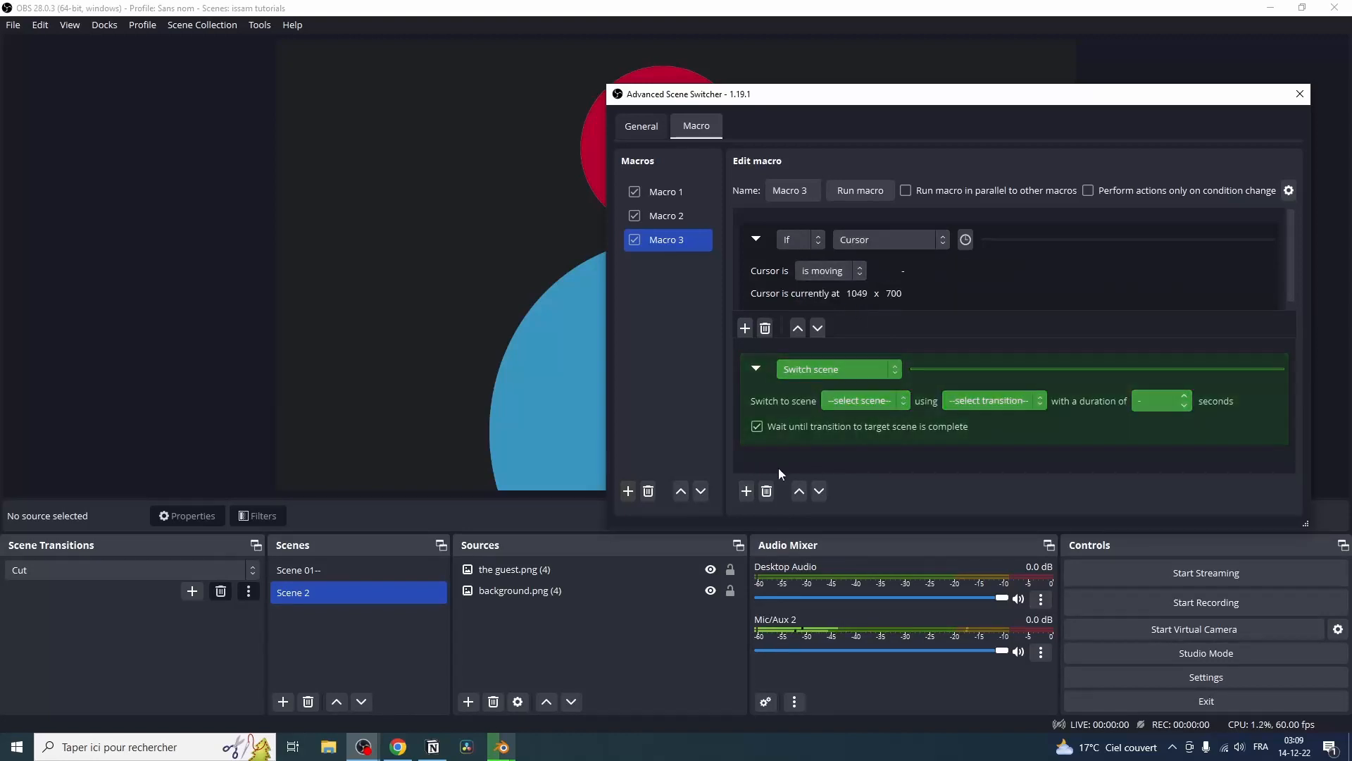
{"action": "left_click", "coordinate": [841, 371]}
{"action": "scroll", "coordinate": [829, 400], "scroll_direction": "up", "scroll_amount": 5}
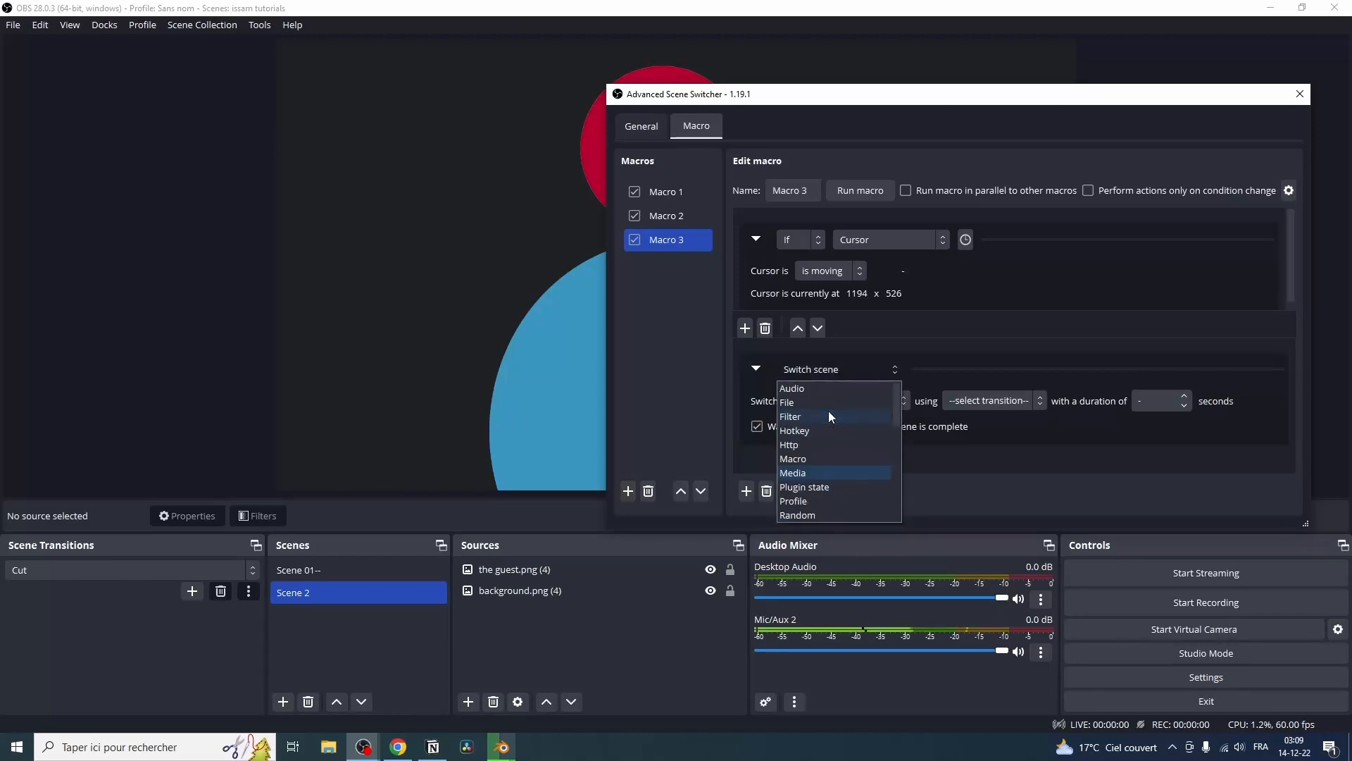
{"action": "left_click", "coordinate": [826, 462]}
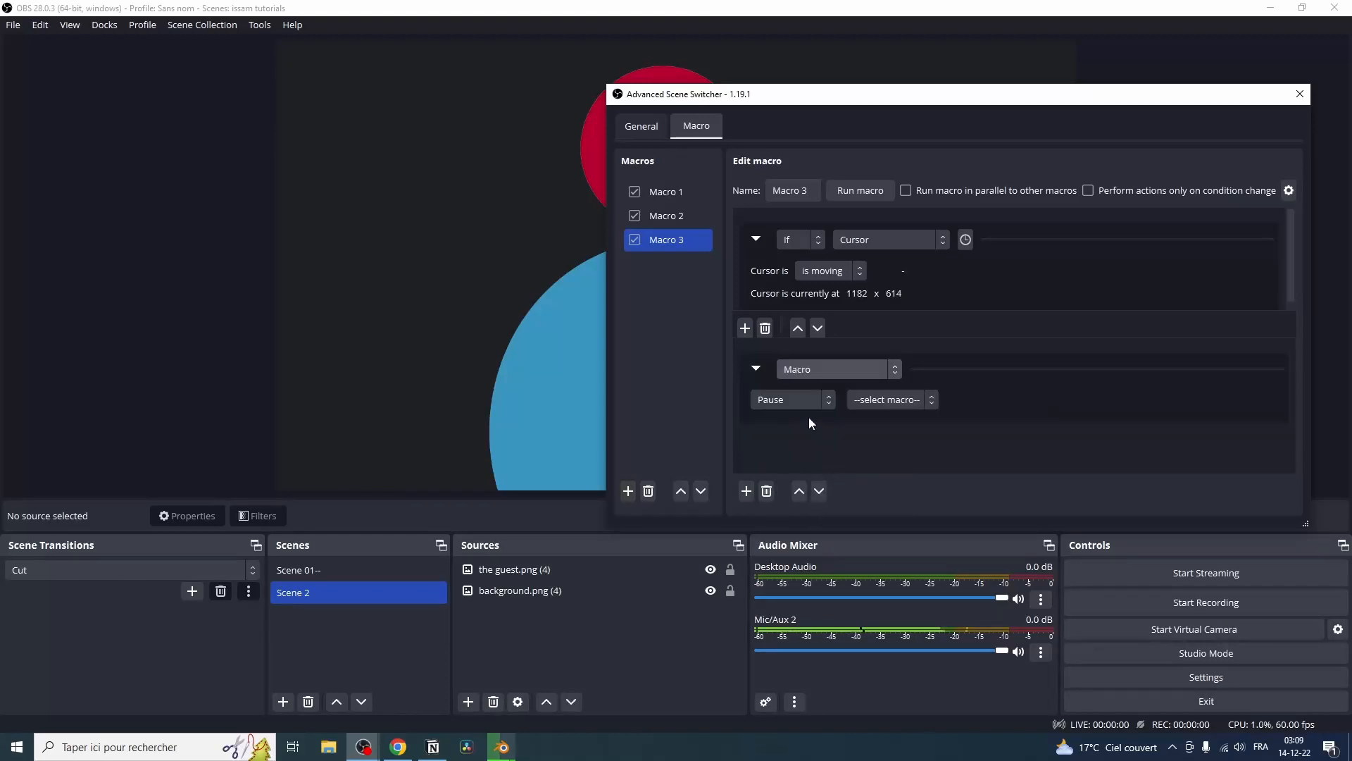
{"action": "left_click", "coordinate": [885, 395]}
{"action": "left_click", "coordinate": [897, 435]}
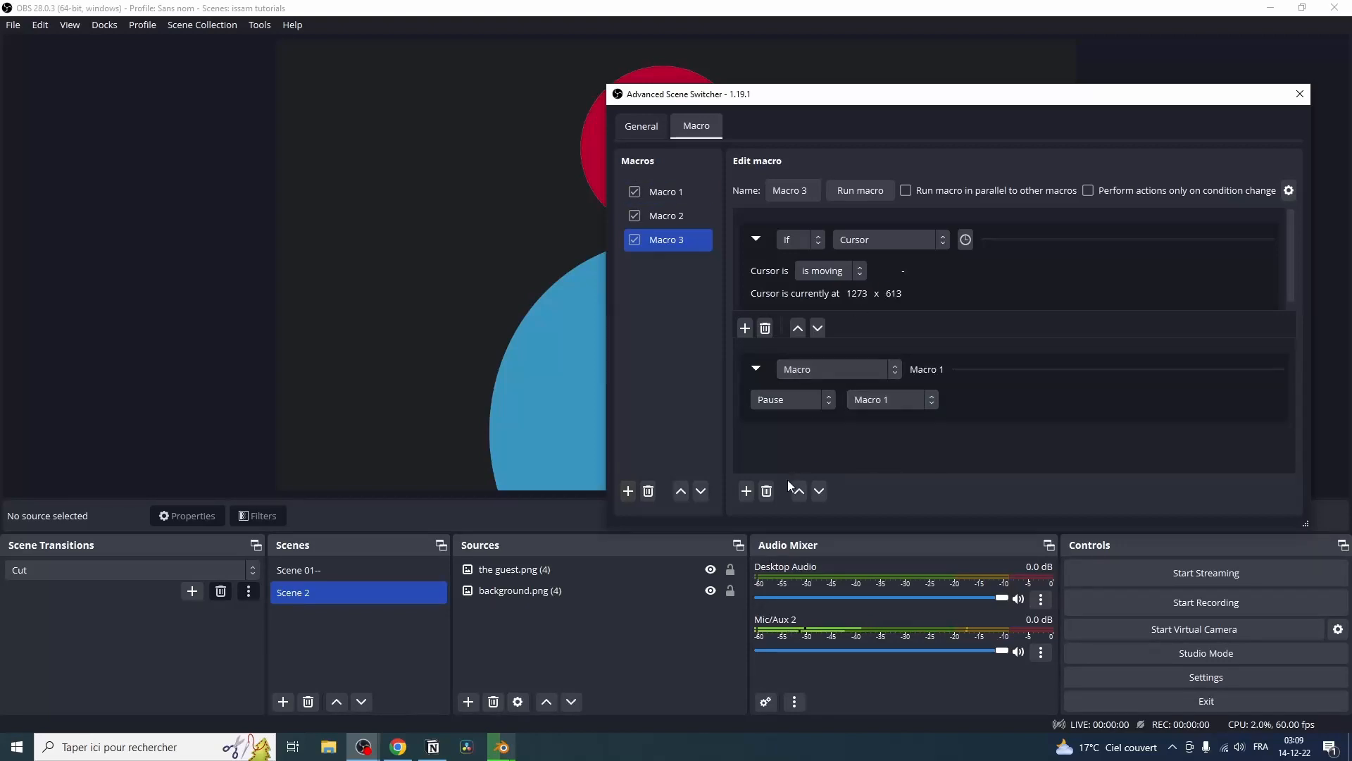
- Add a second Macro action to Macro 3 that pauses Macro 2
{"action": "left_click", "coordinate": [745, 492]}
{"action": "scroll", "coordinate": [827, 444], "scroll_direction": "down", "scroll_amount": 1}
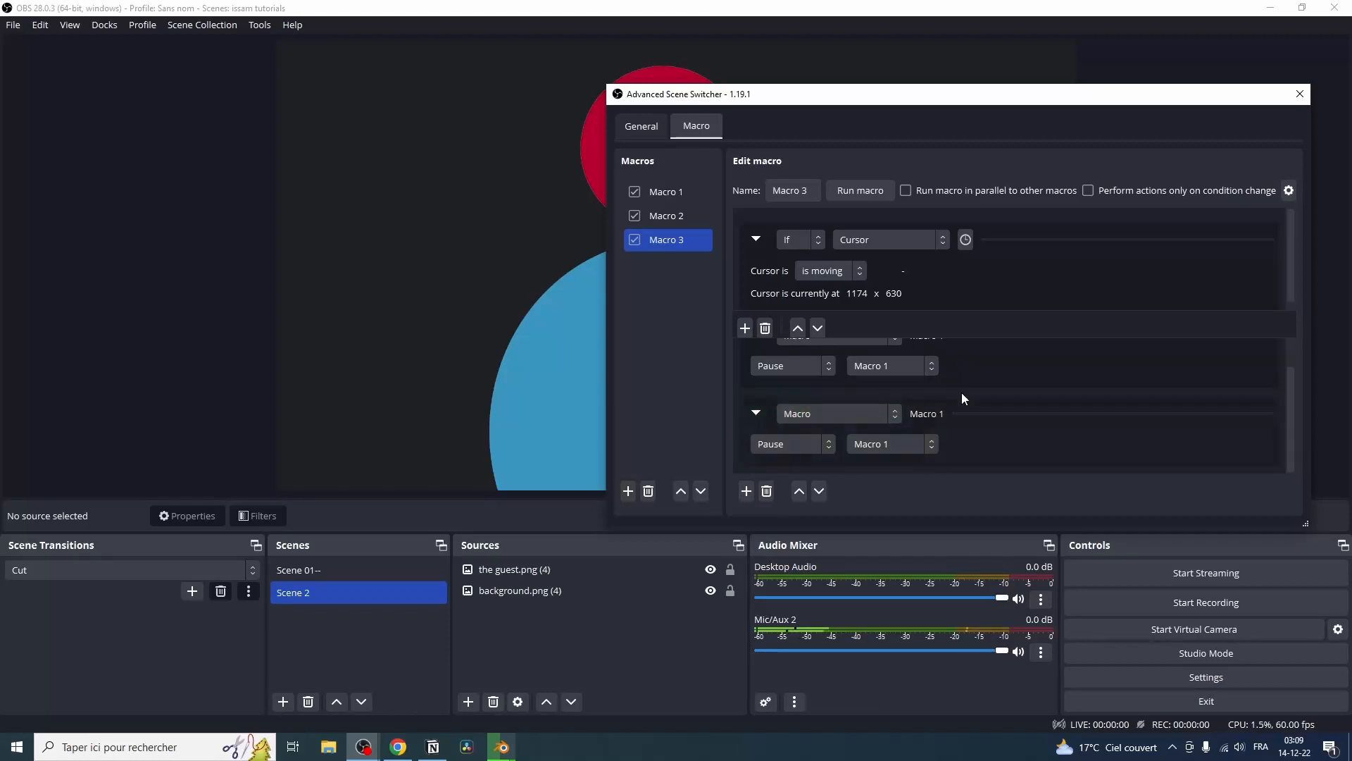
{"action": "left_click", "coordinate": [839, 419]}
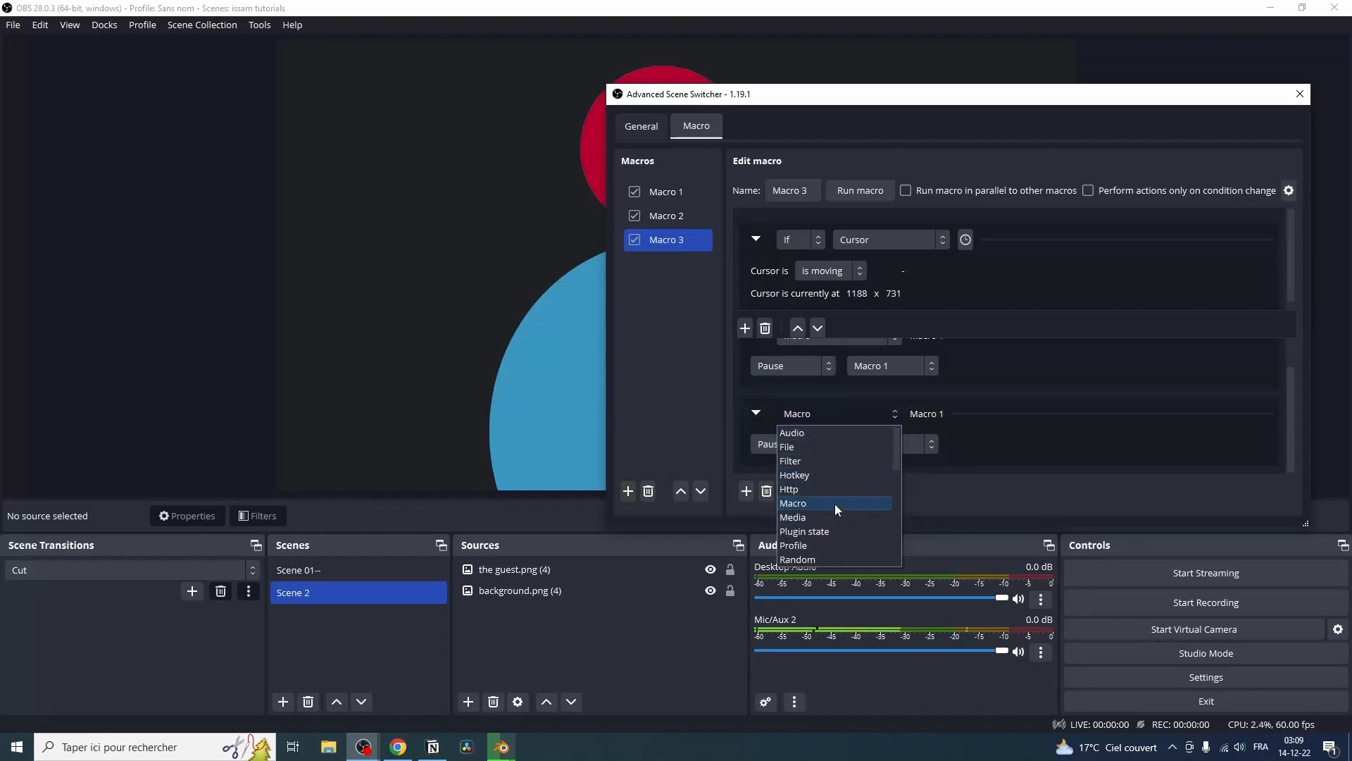
{"action": "left_click", "coordinate": [834, 504]}
{"action": "left_click", "coordinate": [856, 450]}
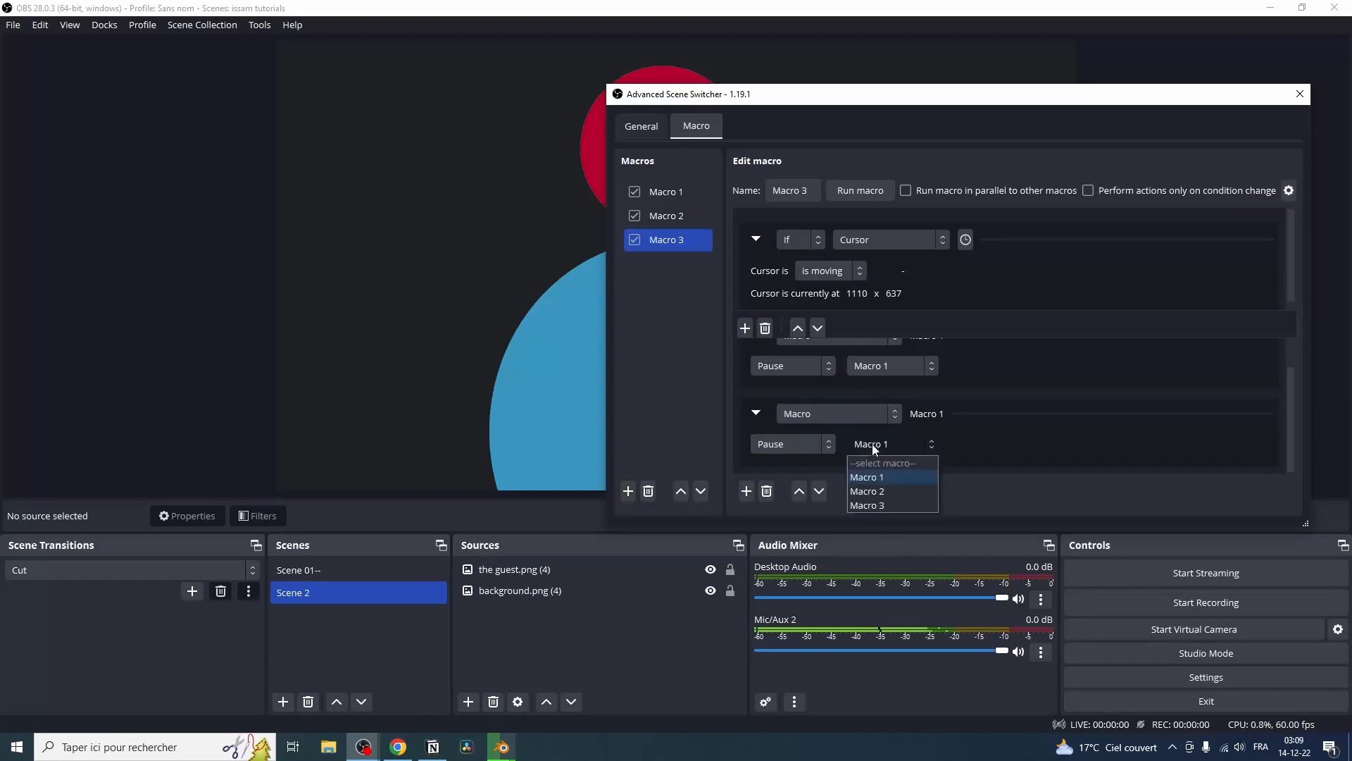
{"action": "left_click", "coordinate": [872, 486]}
{"action": "scroll", "coordinate": [1207, 390], "scroll_direction": "up", "scroll_amount": 1}
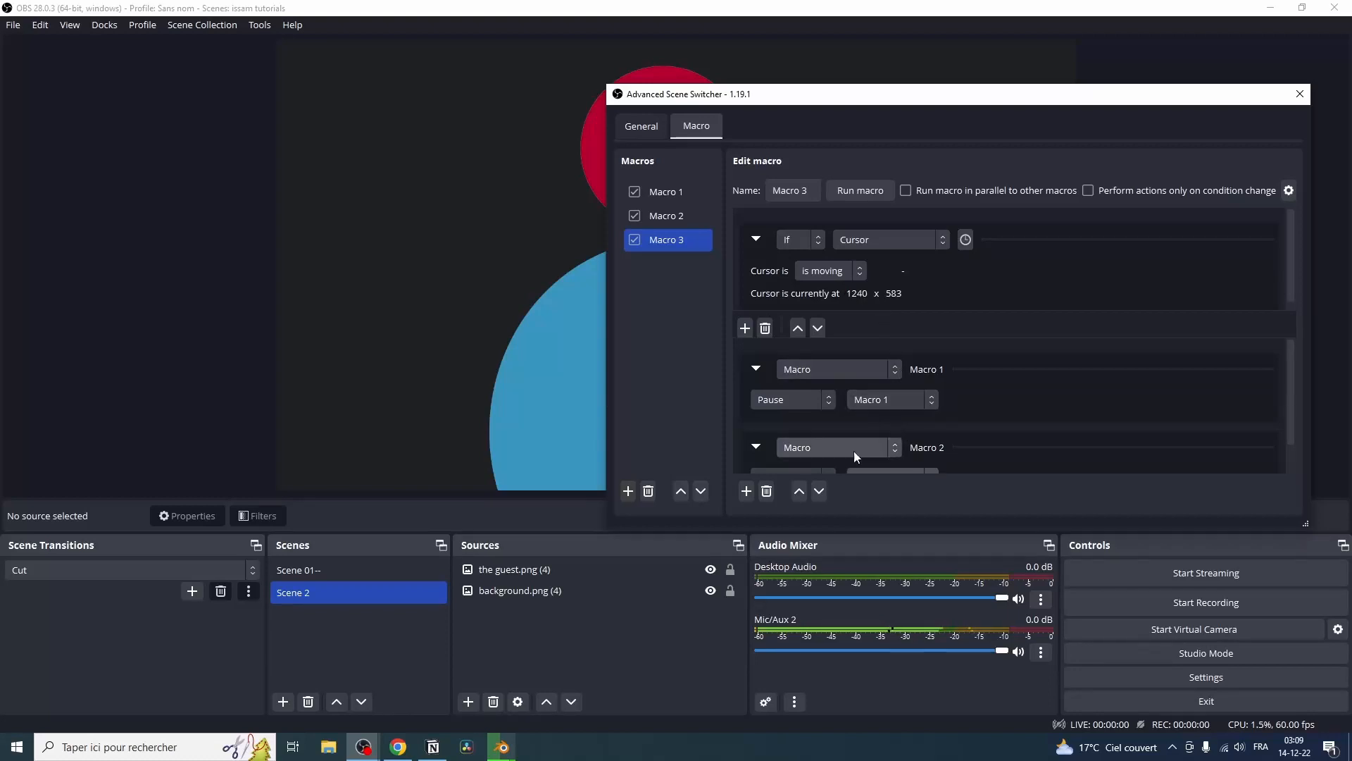
{"action": "scroll", "coordinate": [929, 442], "scroll_direction": "down", "scroll_amount": 1}
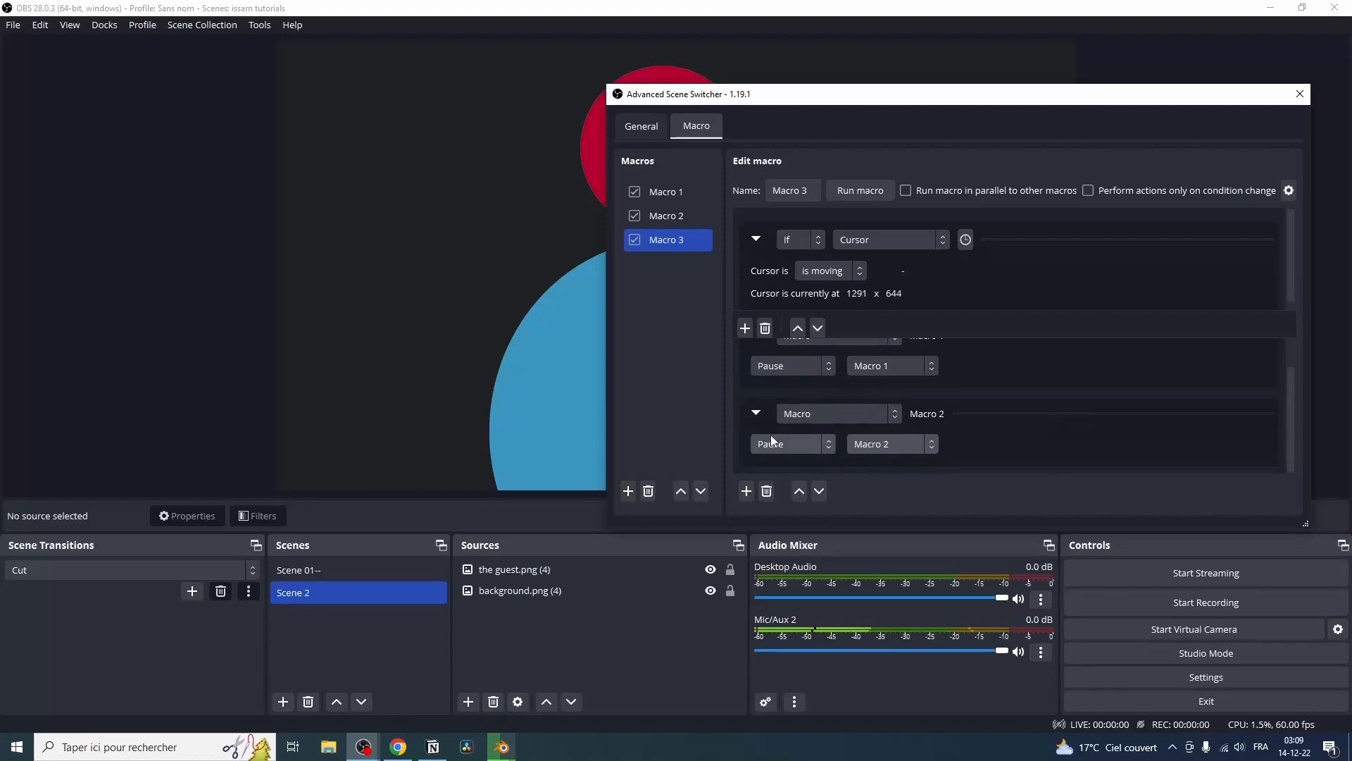
{"action": "left_click", "coordinate": [659, 390]}
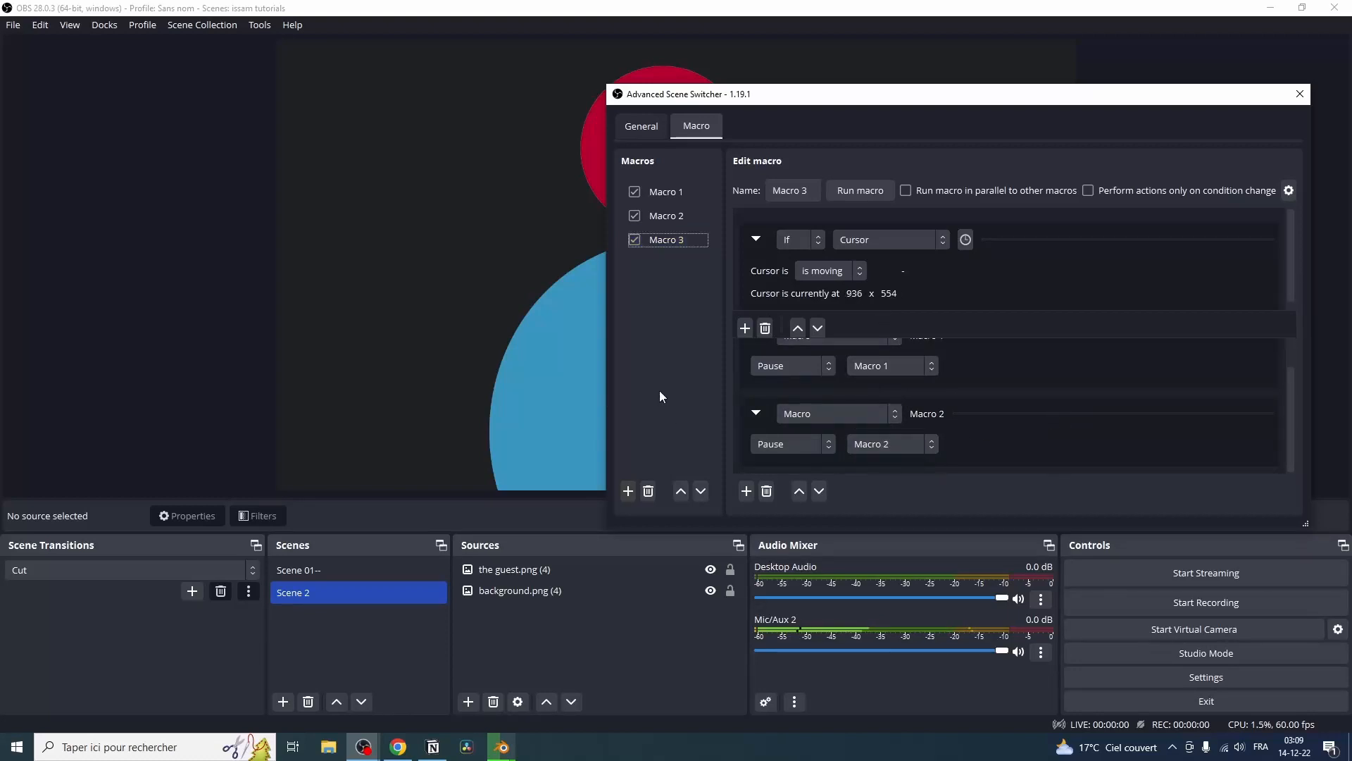
- Add a fourth macro under the default name, with the condition If not Cursor is moving
{"action": "left_click", "coordinate": [627, 491]}
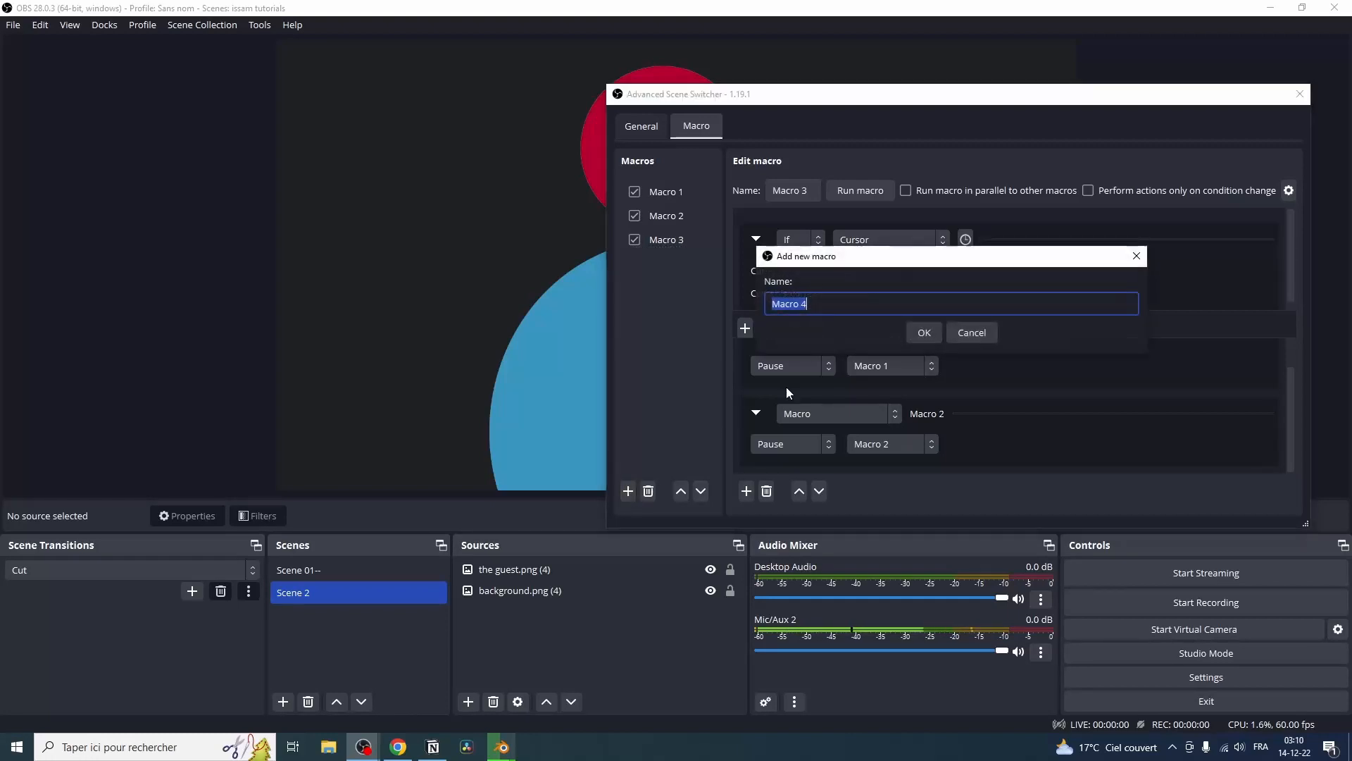
{"action": "left_click", "coordinate": [936, 332]}
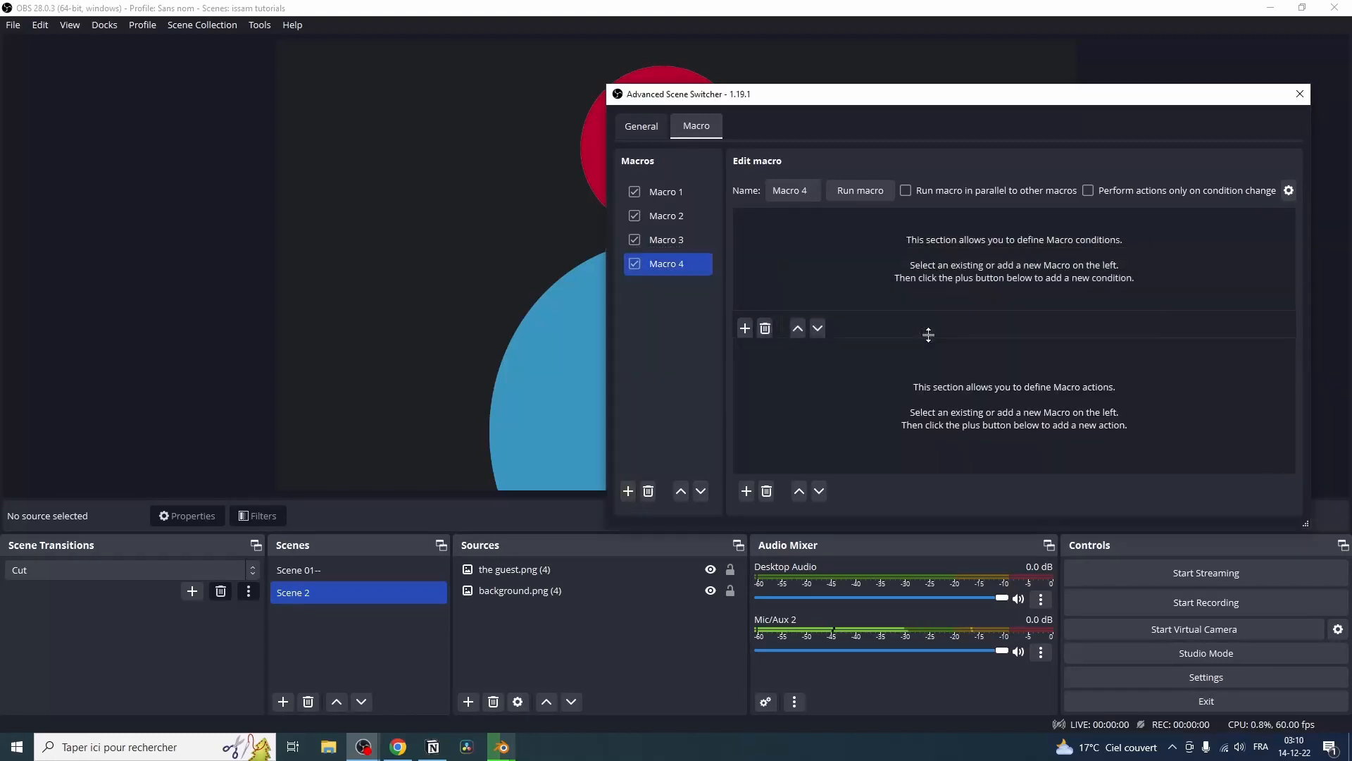
{"action": "left_click", "coordinate": [744, 329]}
{"action": "left_click", "coordinate": [876, 236]}
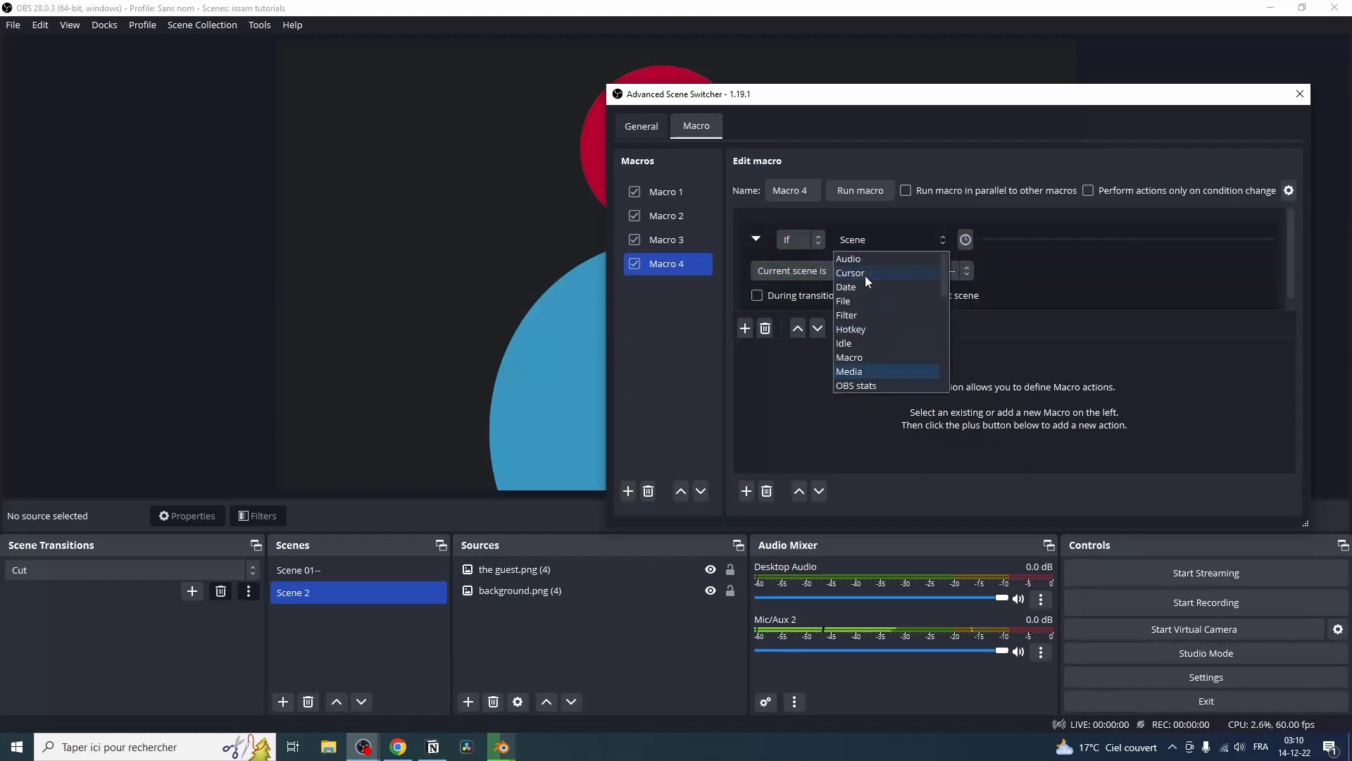
{"action": "left_click", "coordinate": [865, 275]}
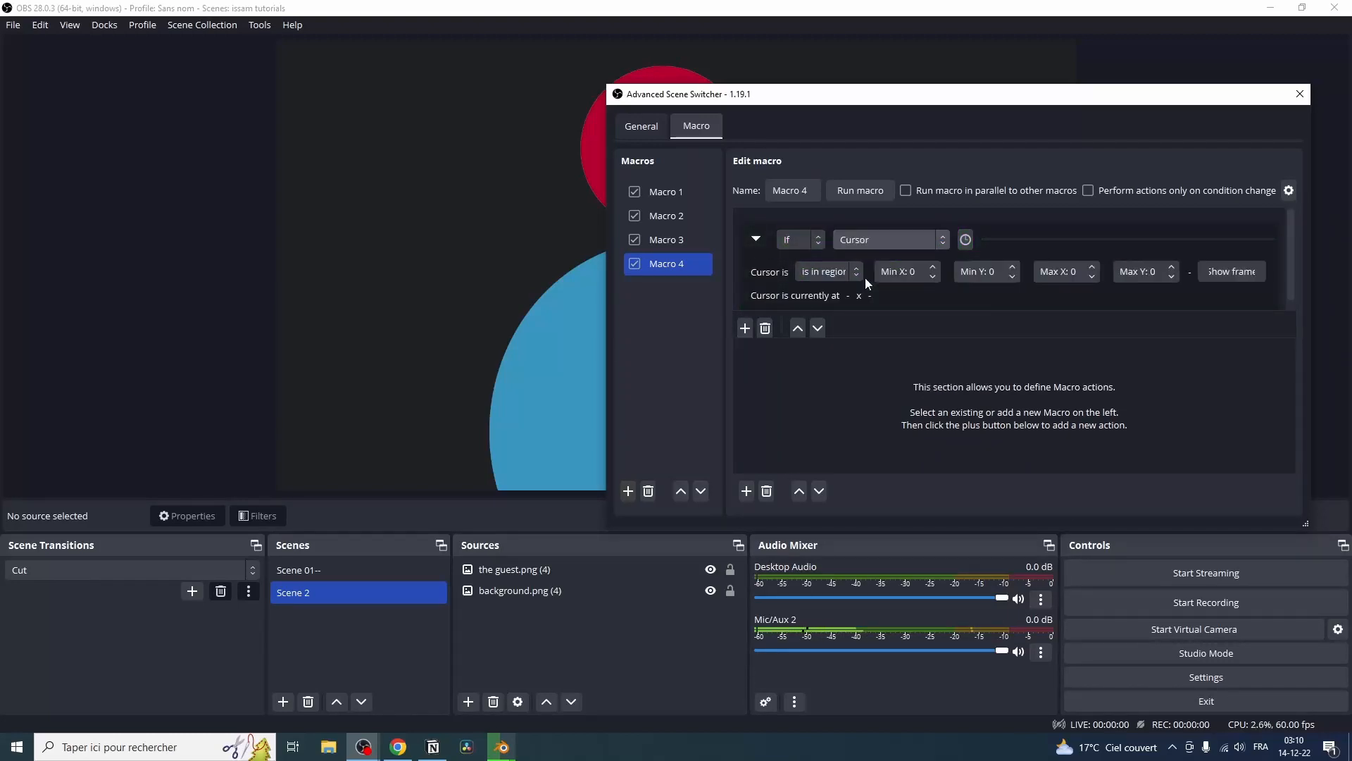
{"action": "left_click", "coordinate": [798, 239]}
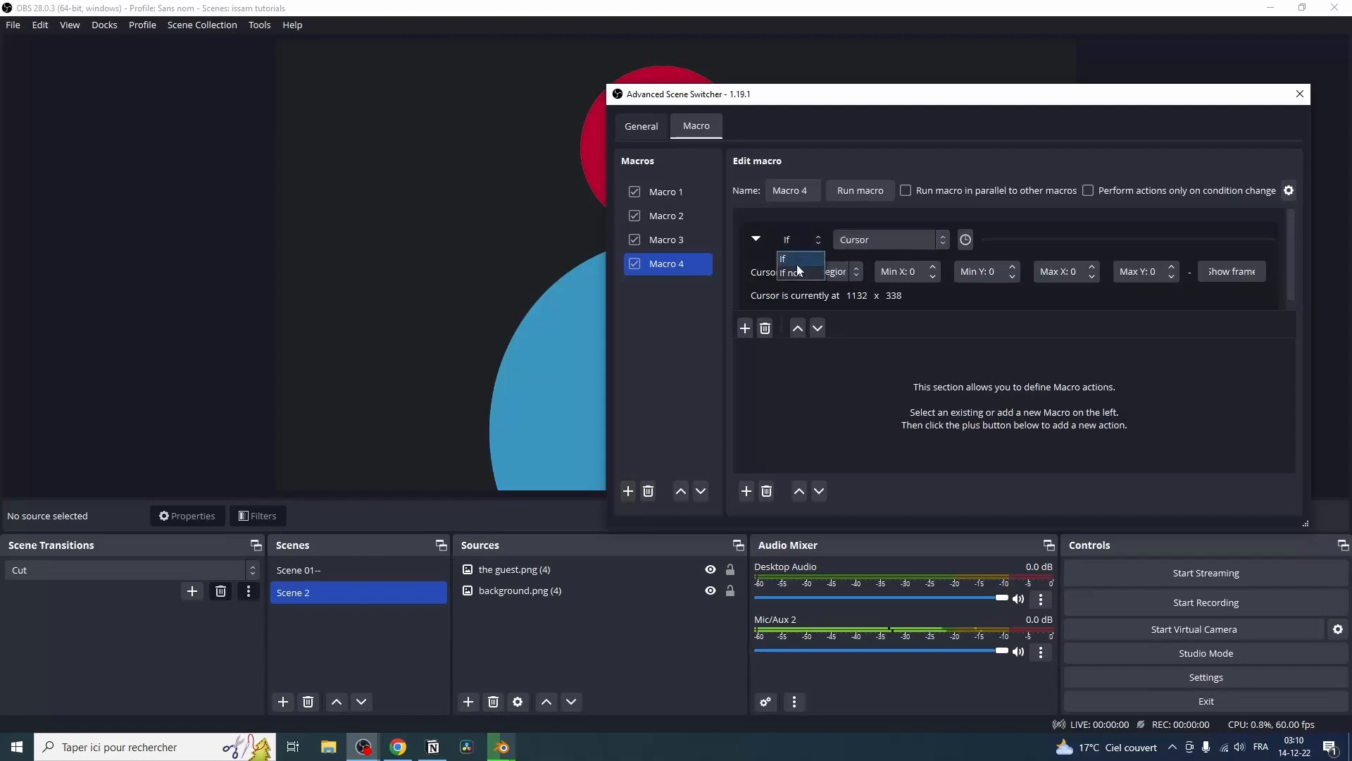
{"action": "left_click", "coordinate": [800, 271]}
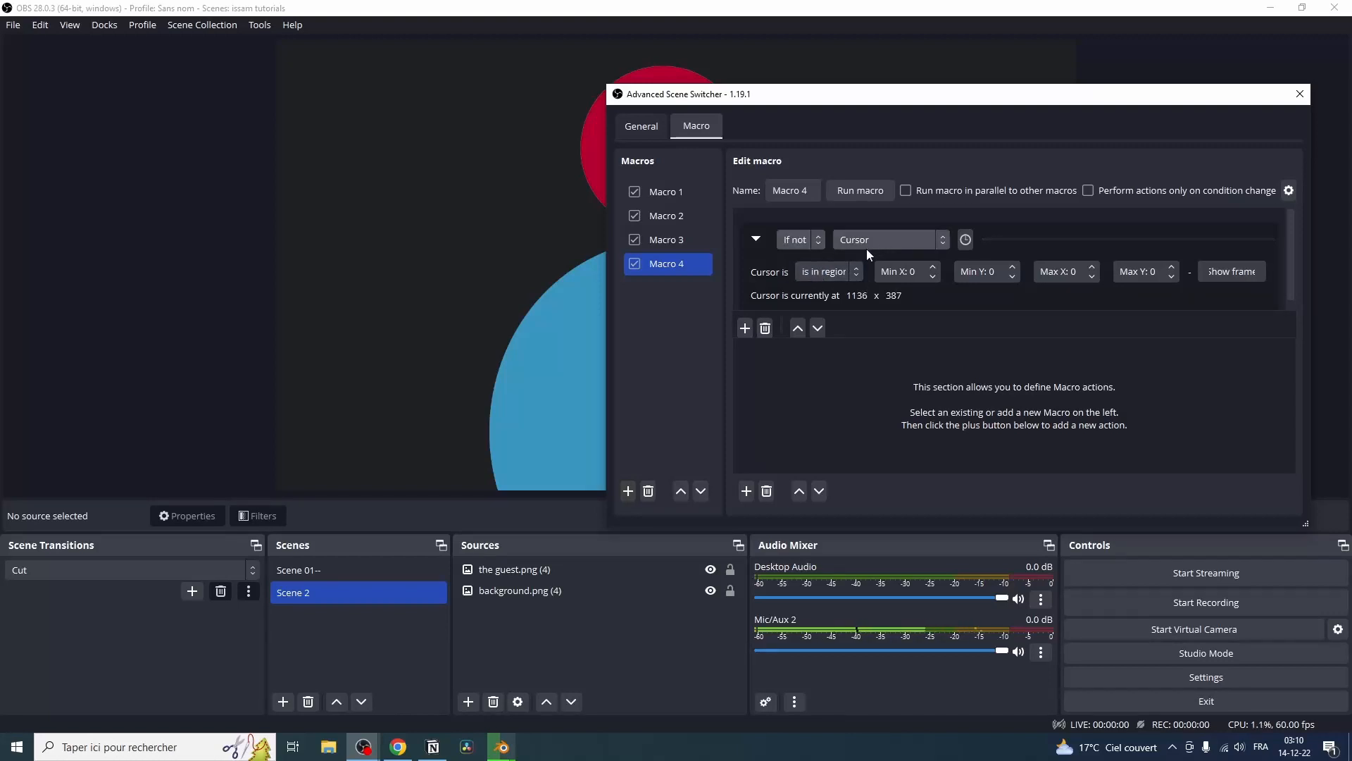
{"action": "left_click", "coordinate": [835, 272]}
{"action": "left_click", "coordinate": [833, 295]}
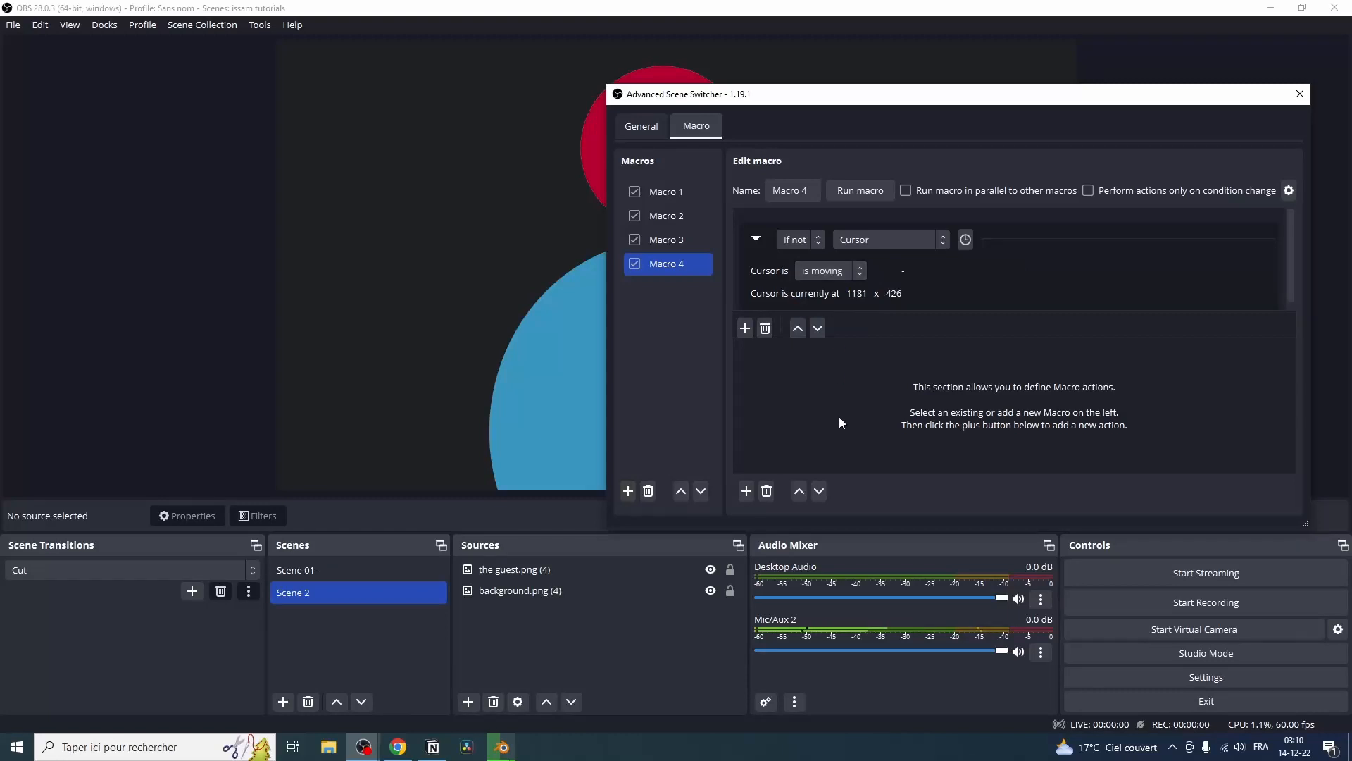
- Give Macro 4 a Macro action that unpauses Macro 1
{"action": "left_click", "coordinate": [747, 491]}
{"action": "left_click", "coordinate": [861, 373]}
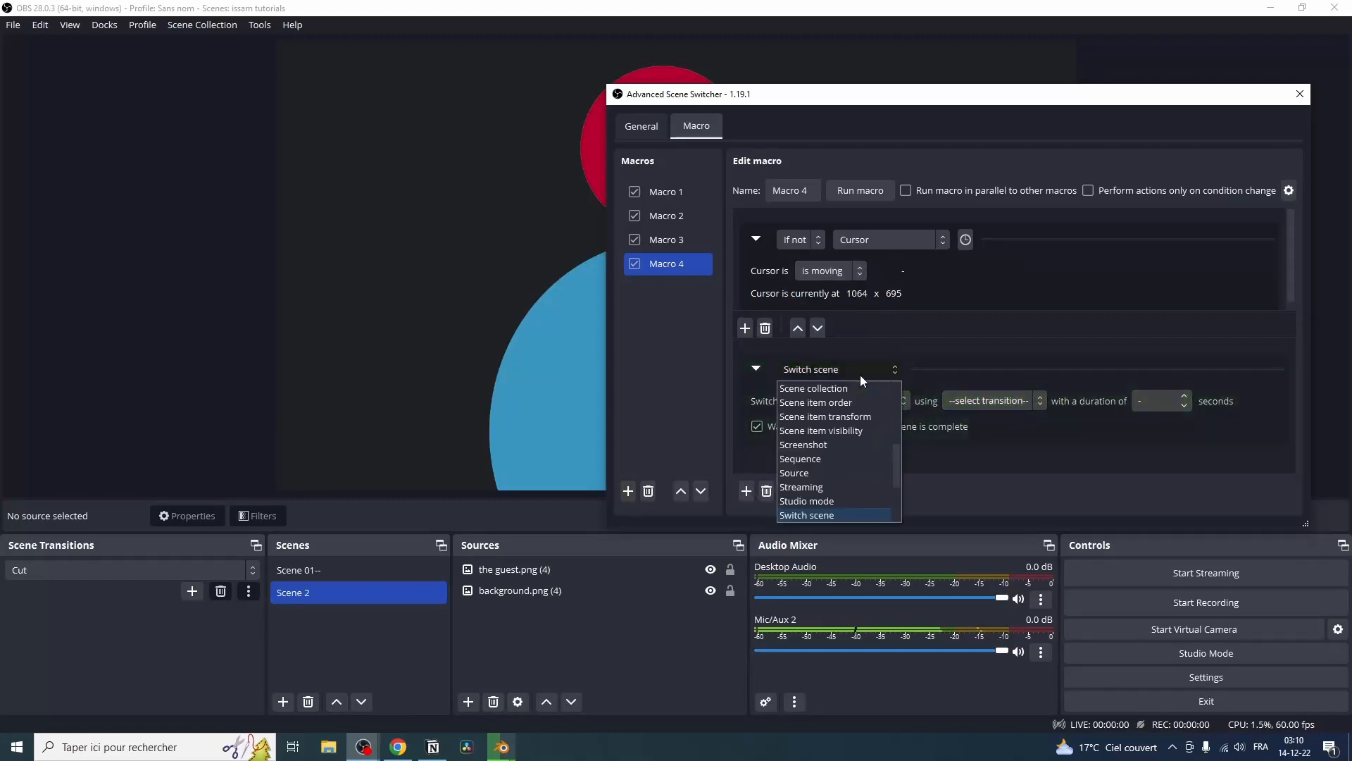
{"action": "scroll", "coordinate": [850, 415], "scroll_direction": "up", "scroll_amount": 5}
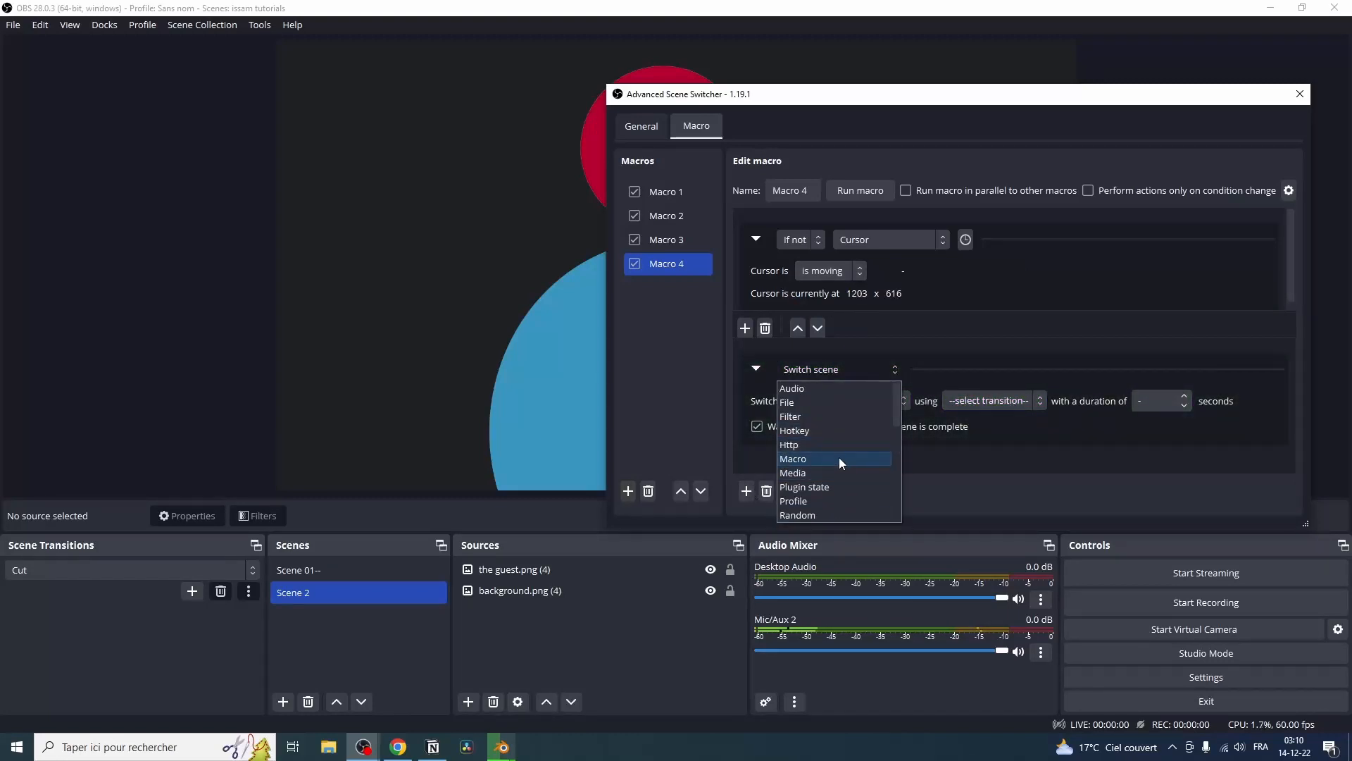
{"action": "left_click", "coordinate": [839, 458]}
{"action": "left_click", "coordinate": [796, 398]}
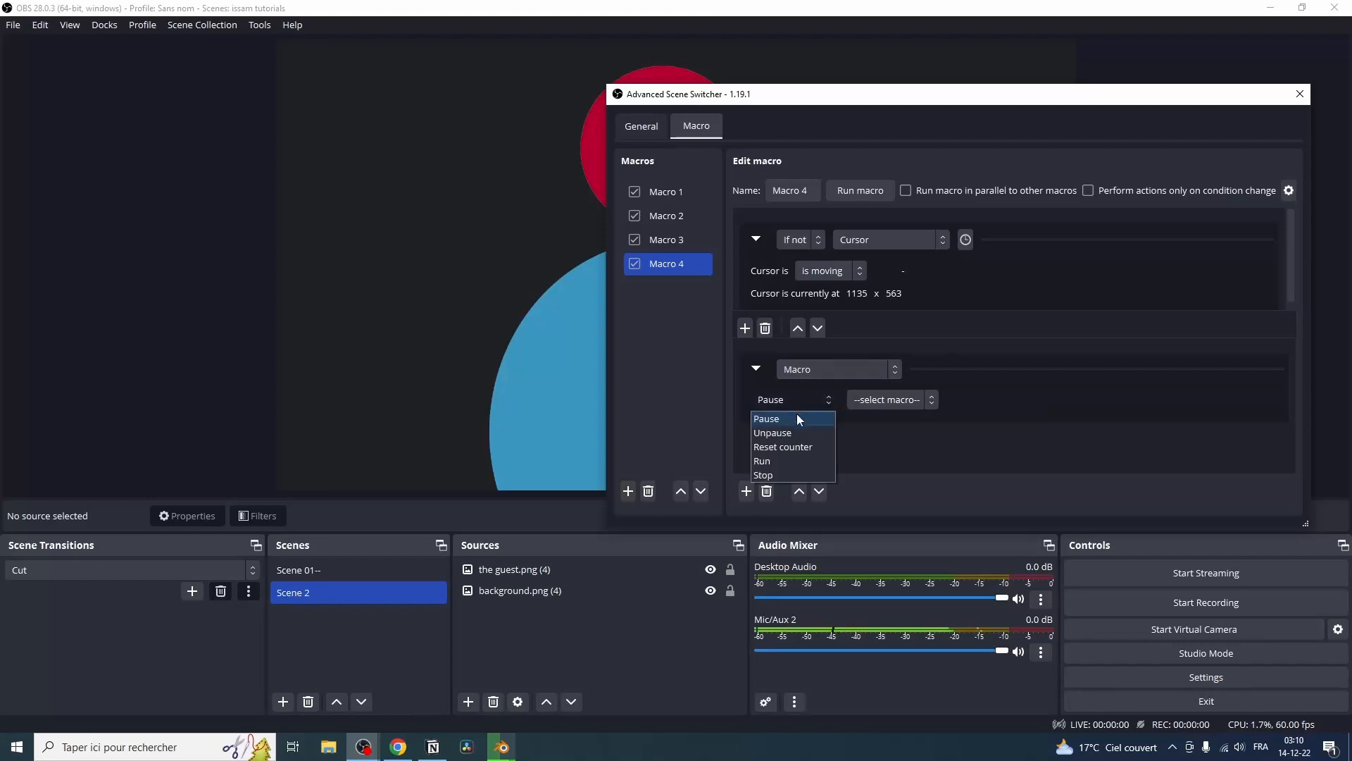
{"action": "left_click", "coordinate": [800, 432]}
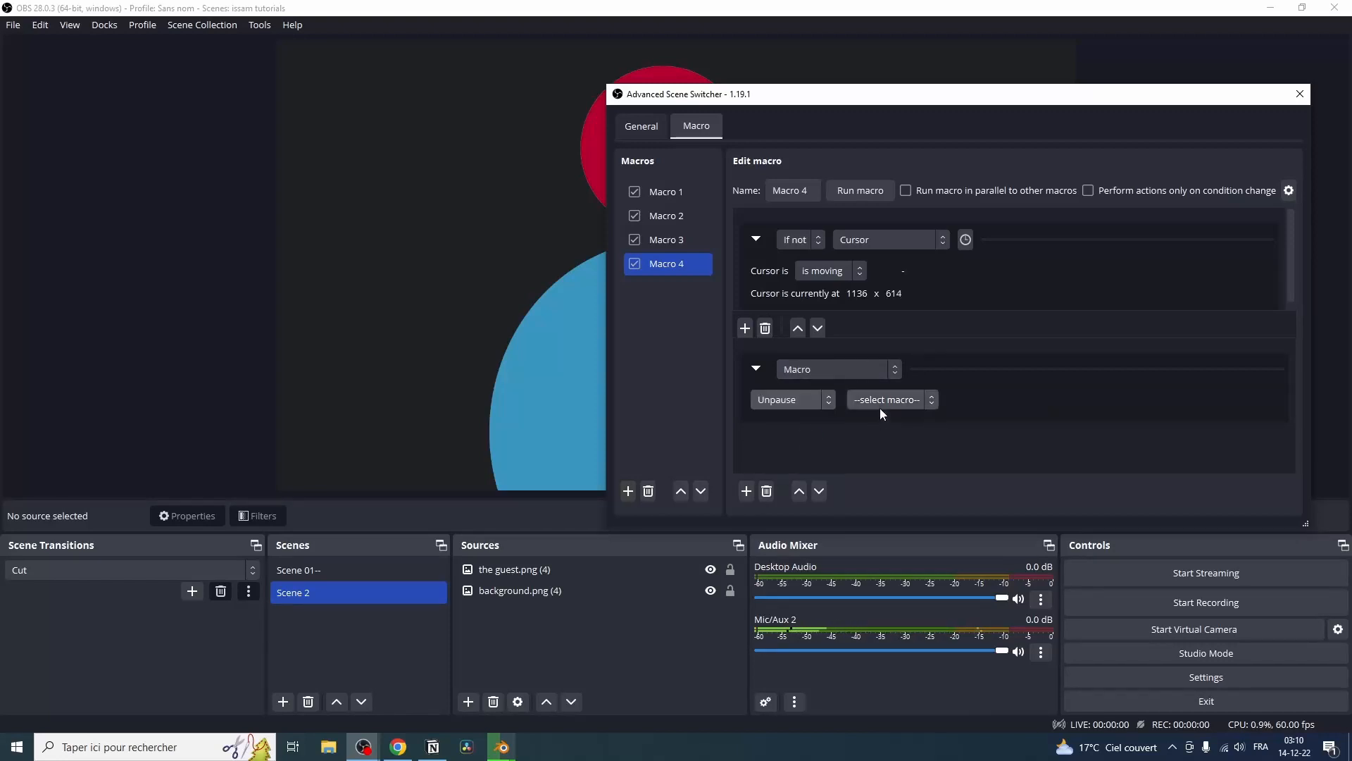
{"action": "left_click", "coordinate": [880, 409]}
{"action": "left_click", "coordinate": [883, 434]}
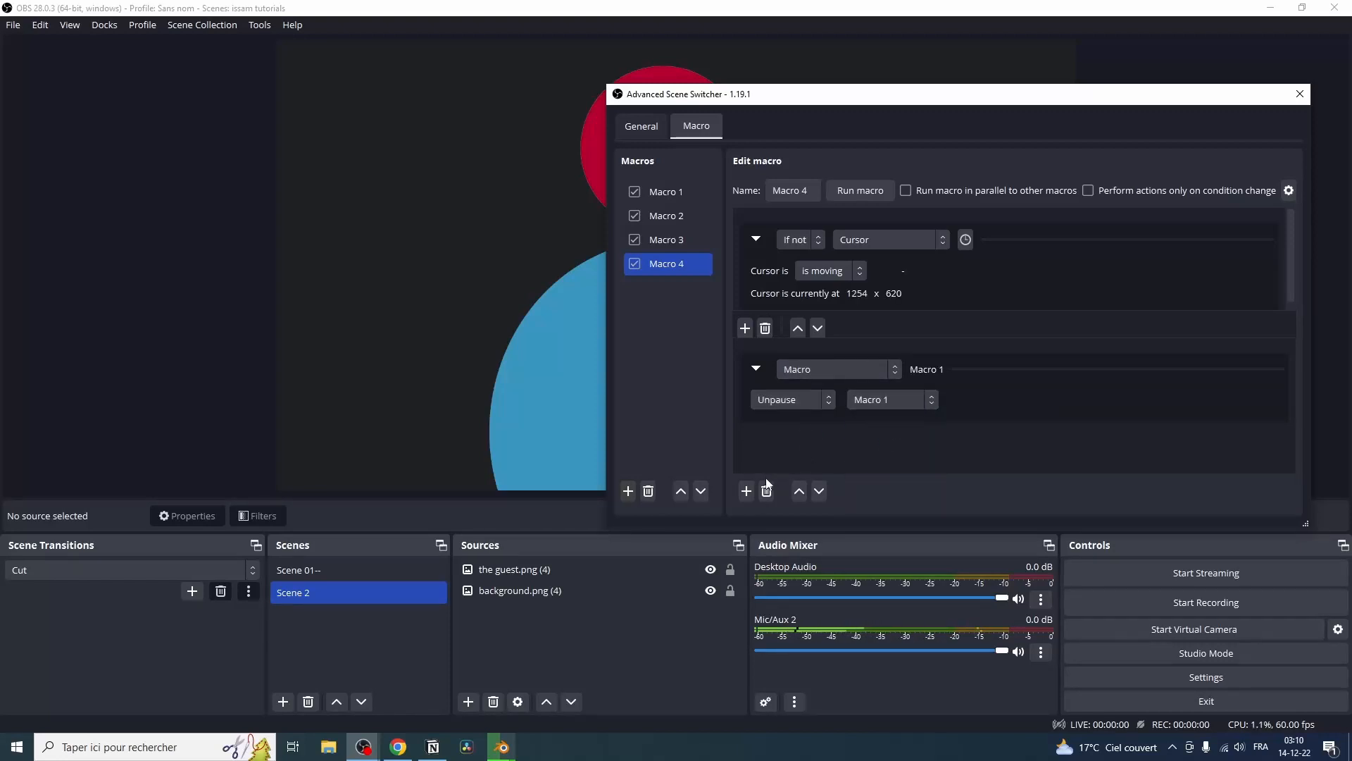
- Add a second Macro action to Macro 4 that unpauses Macro 2
{"action": "left_click", "coordinate": [748, 491]}
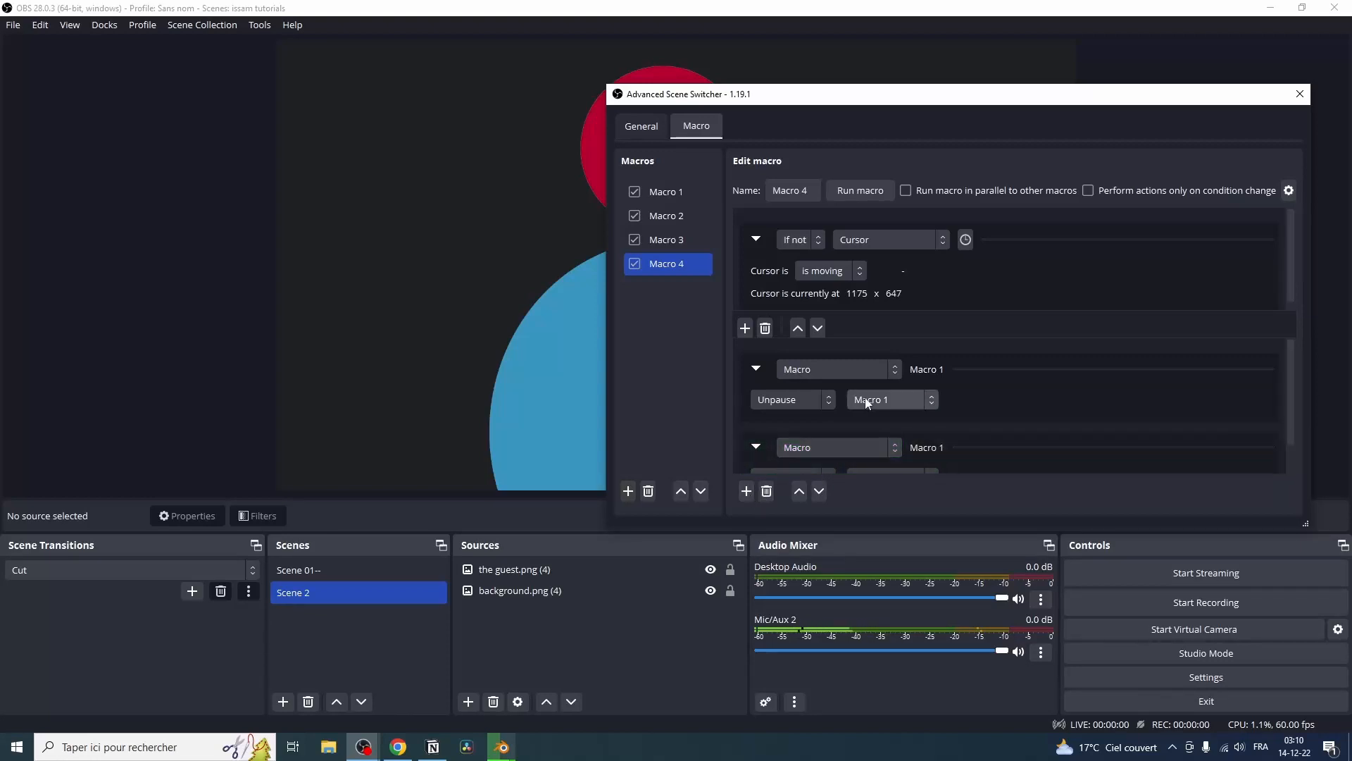
{"action": "scroll", "coordinate": [868, 399], "scroll_direction": "down", "scroll_amount": 1}
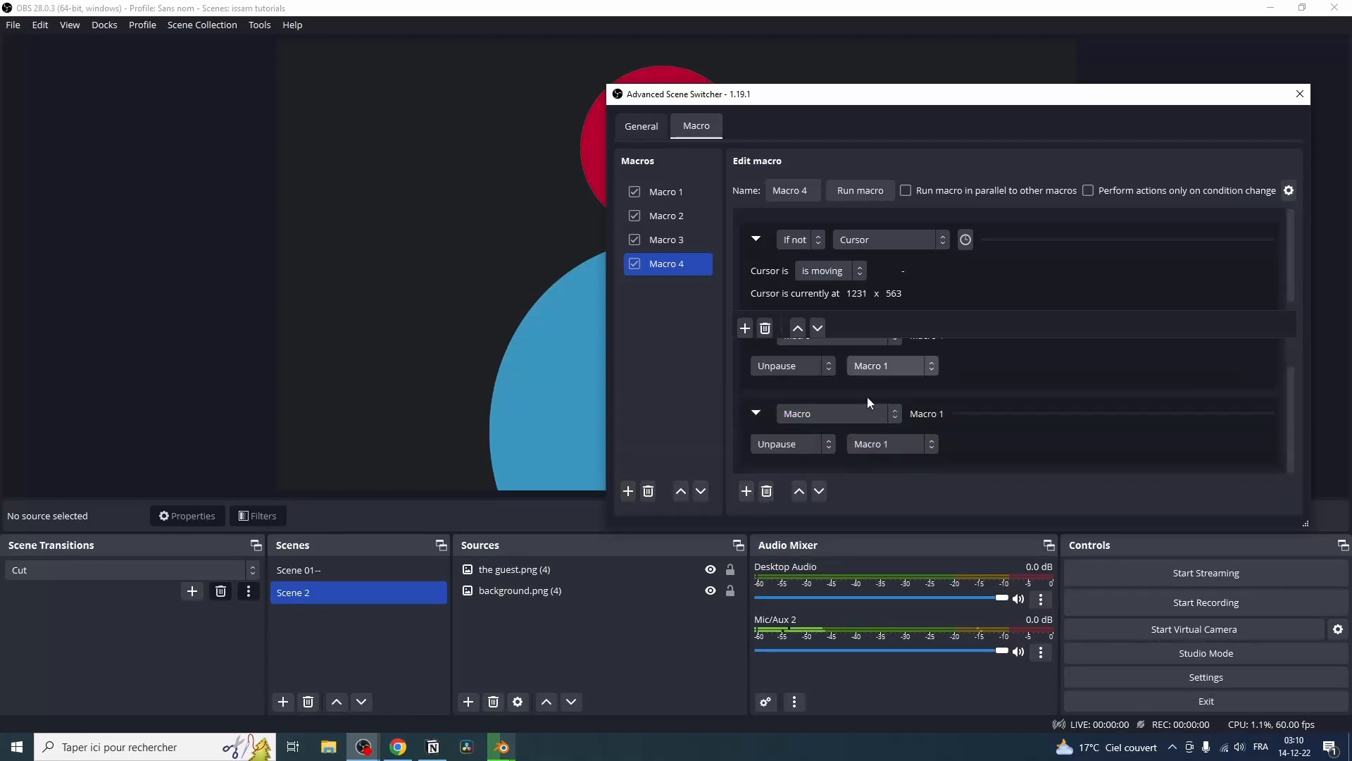
{"action": "left_click", "coordinate": [789, 445]}
{"action": "left_click", "coordinate": [790, 445]}
{"action": "left_click", "coordinate": [889, 441]}
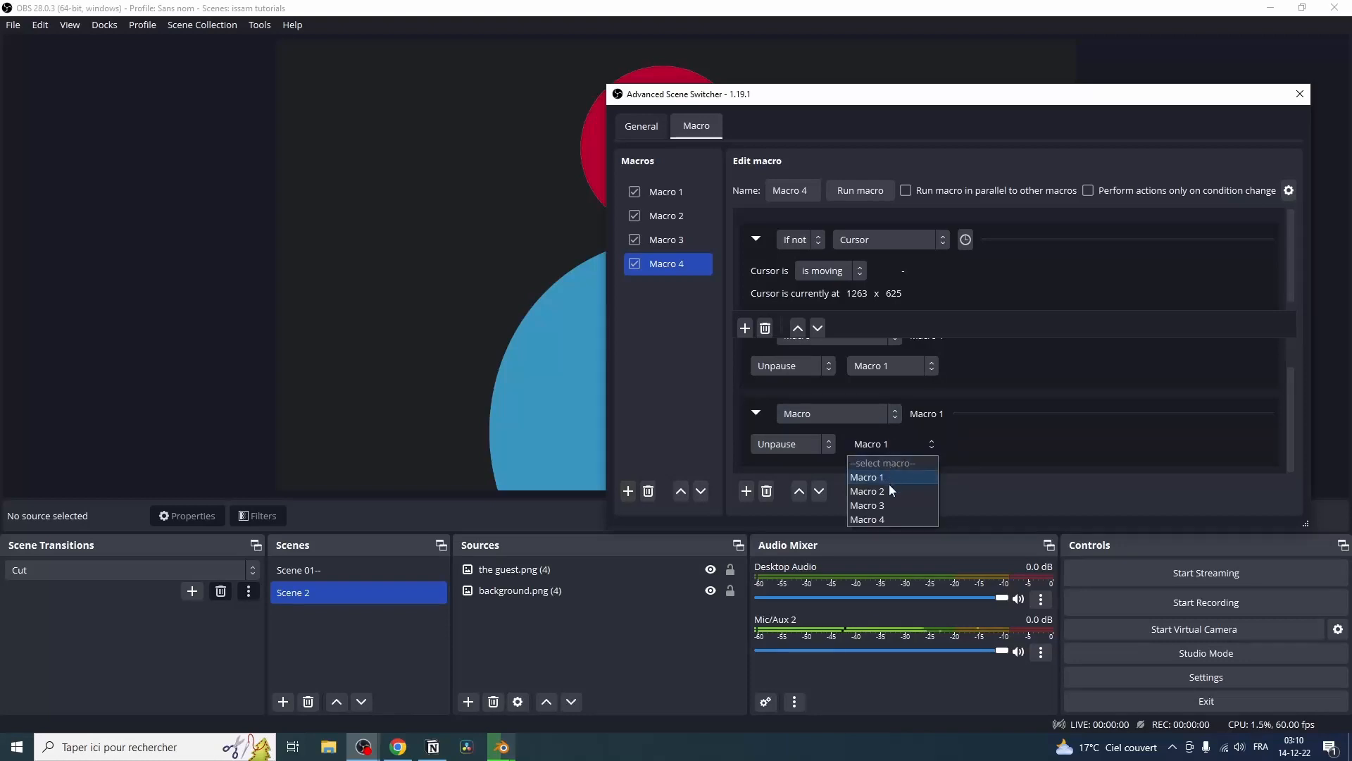
{"action": "left_click", "coordinate": [889, 491]}
{"action": "left_click", "coordinate": [711, 369]}
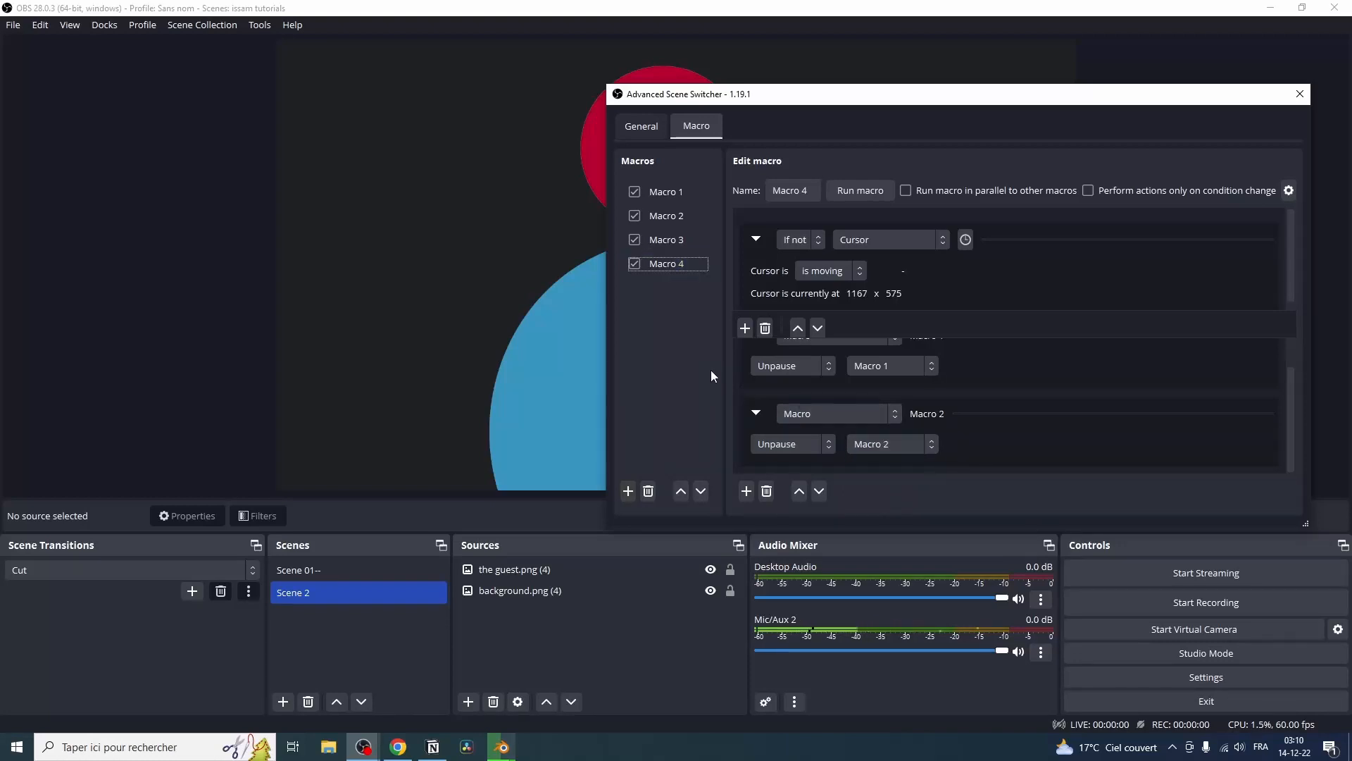
- Make Scene 01-- active and start the Advanced Scene Switcher, with its window moved clear of the preview
{"action": "left_click", "coordinate": [329, 567]}
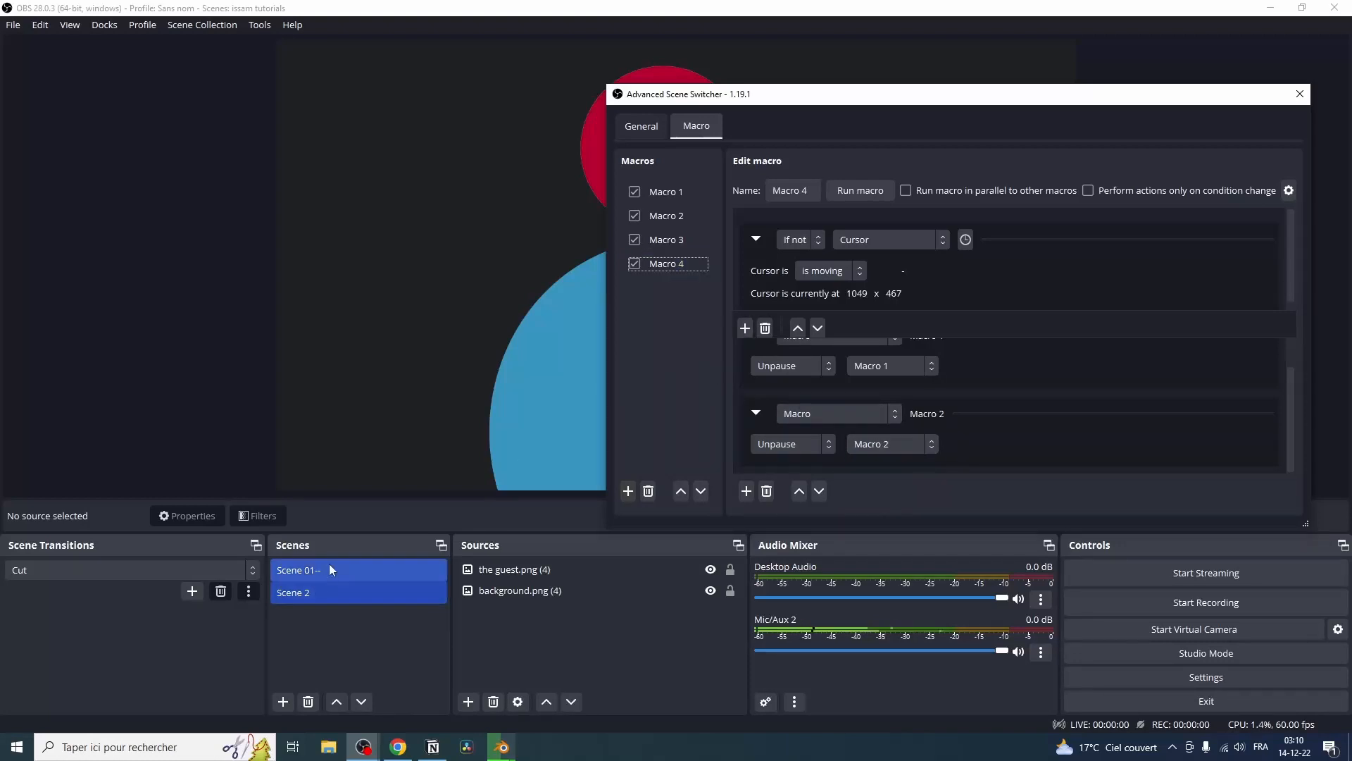
{"action": "left_click_drag", "start_coordinate": [782, 107], "coordinate": [1069, 175]}
{"action": "left_click", "coordinate": [945, 197]}
{"action": "left_click_drag", "start_coordinate": [1265, 167], "coordinate": [1223, 168]}
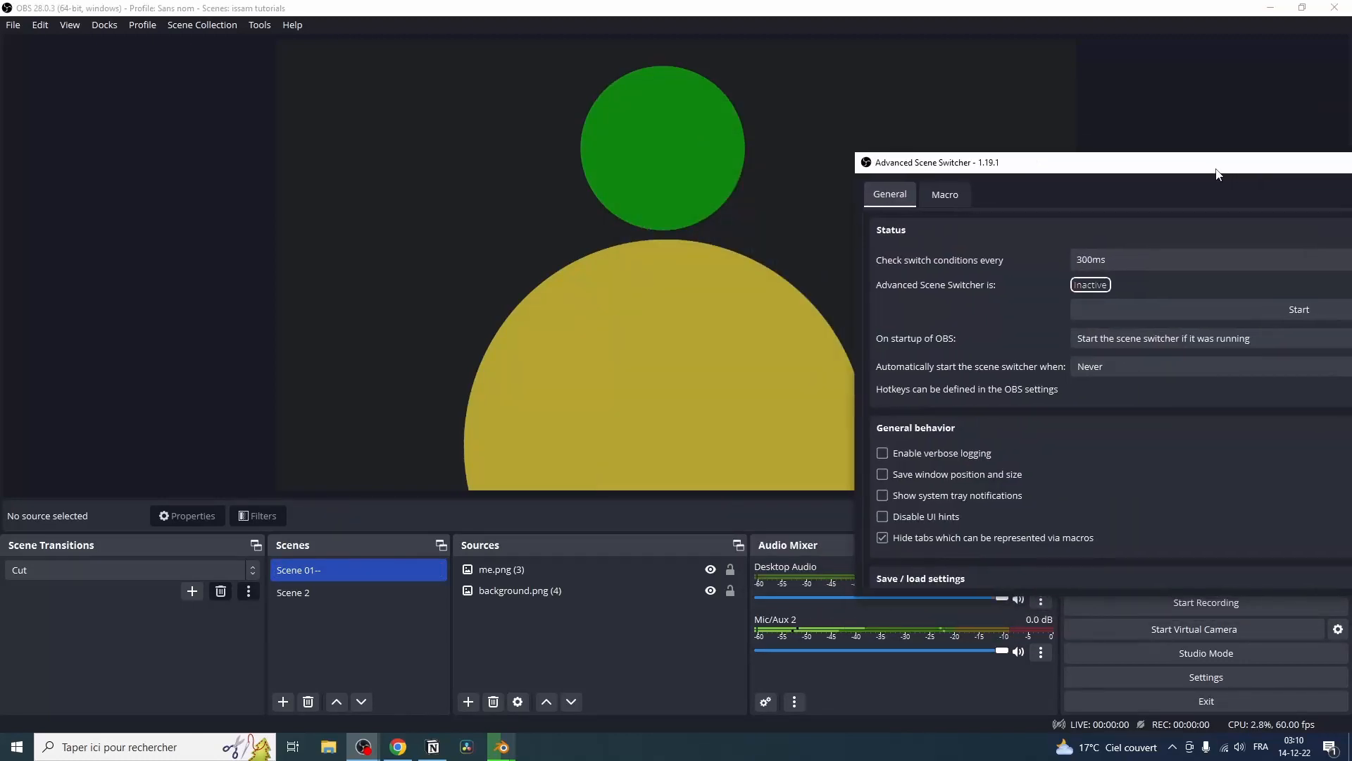
{"action": "left_click", "coordinate": [1244, 311]}
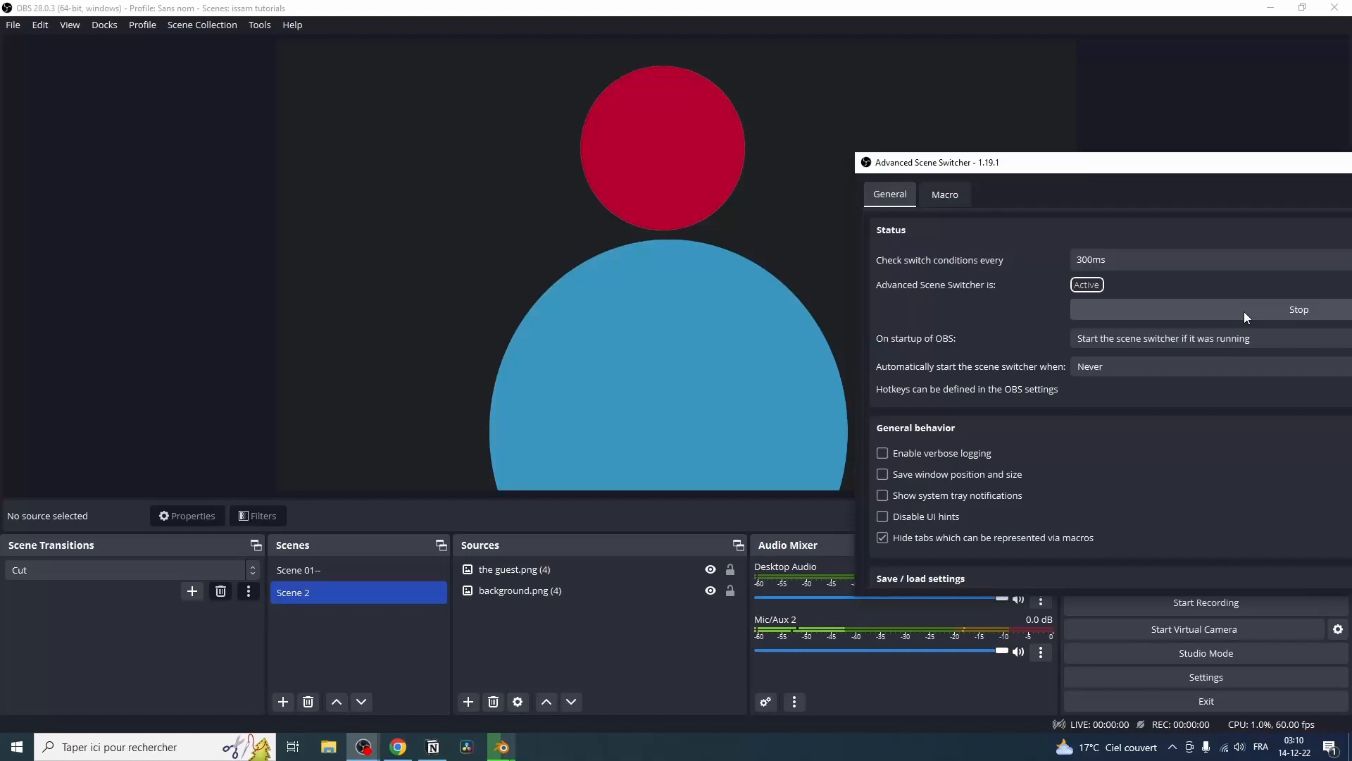
- Check the macros' pause states while moving the cursor, close the Advanced Scene Switcher window and make Scene 01-- active
{"action": "left_click", "coordinate": [937, 195]}
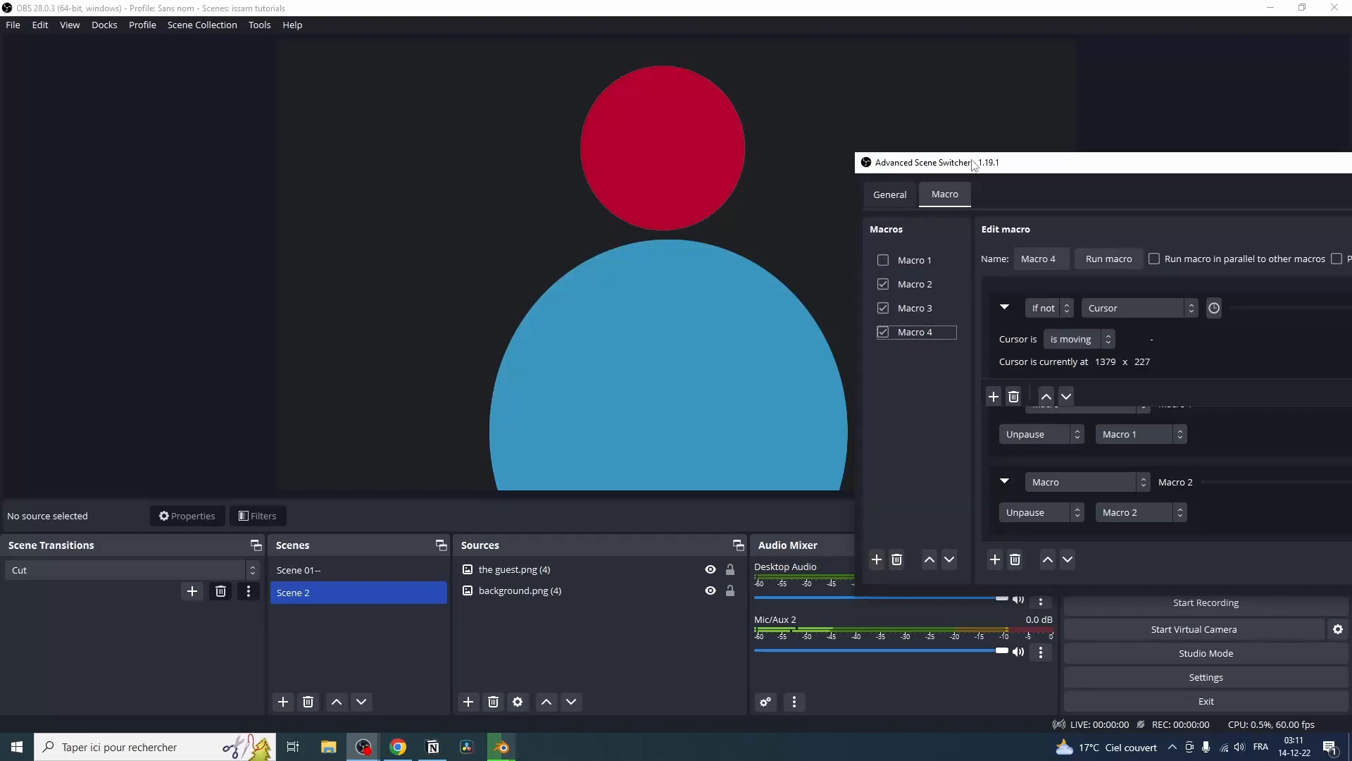
{"action": "left_click_drag", "start_coordinate": [971, 160], "coordinate": [583, 182]}
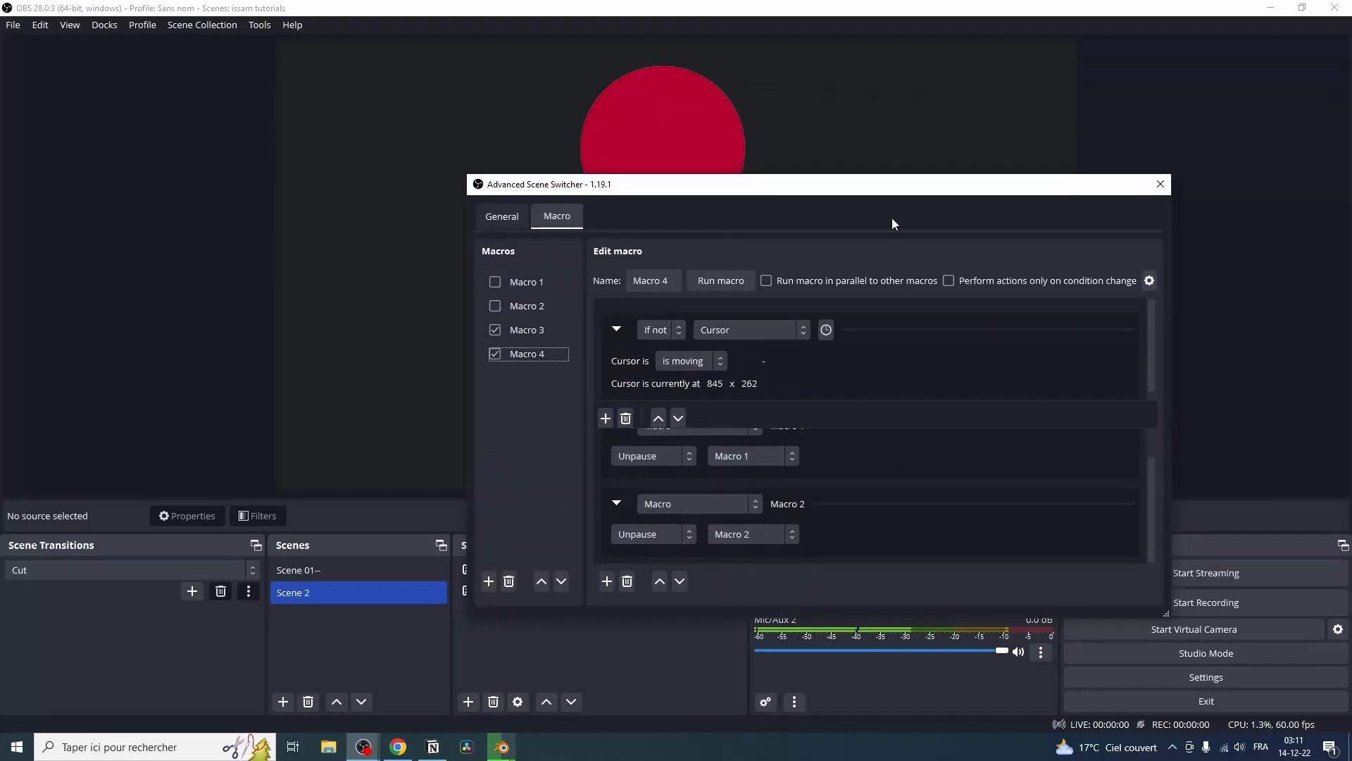
{"action": "left_click", "coordinate": [1169, 187]}
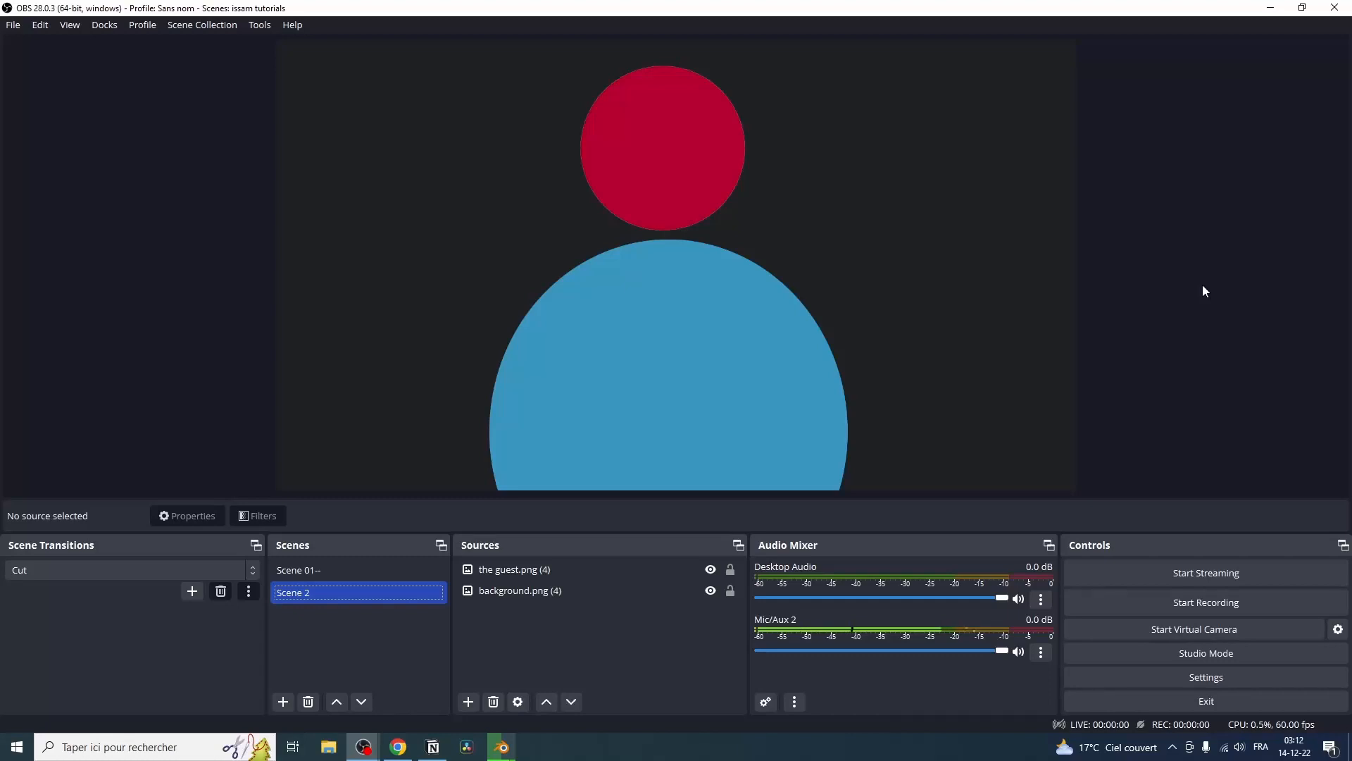
{"action": "key", "text": "Up"}
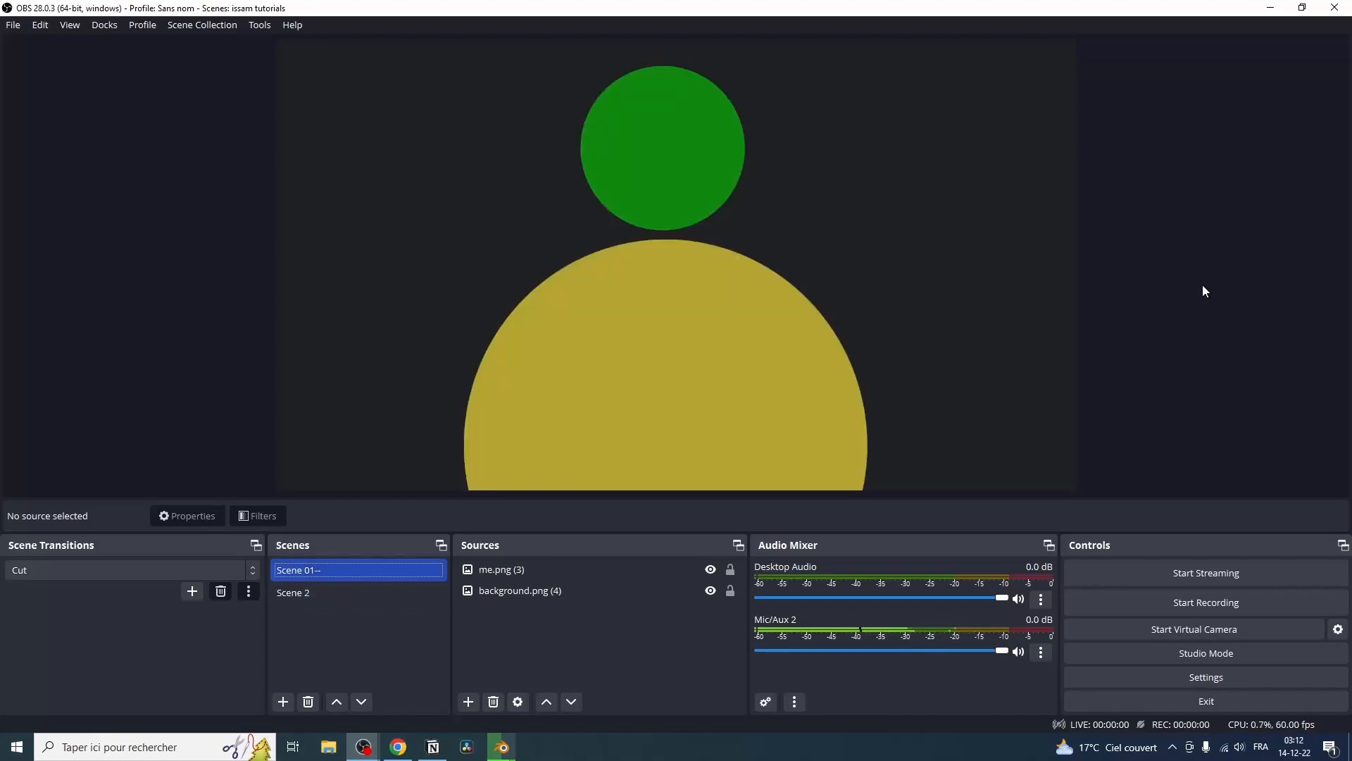